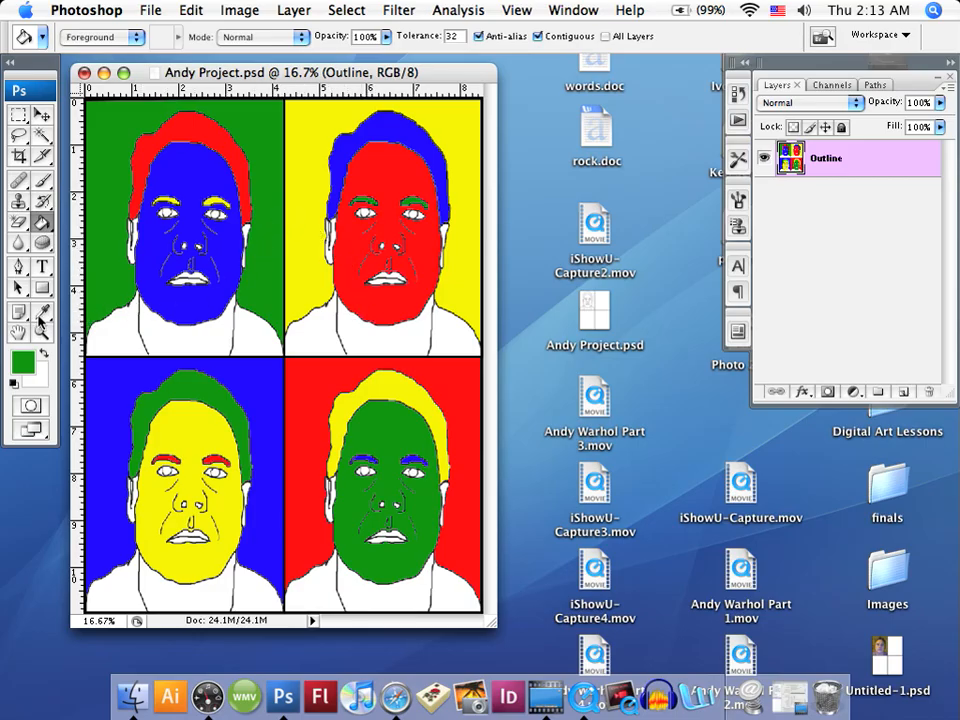
Try to fill the neck of the green-background portrait with yellow sampled from the yellow face.
{"action": "left_click", "coordinate": [41, 315]}
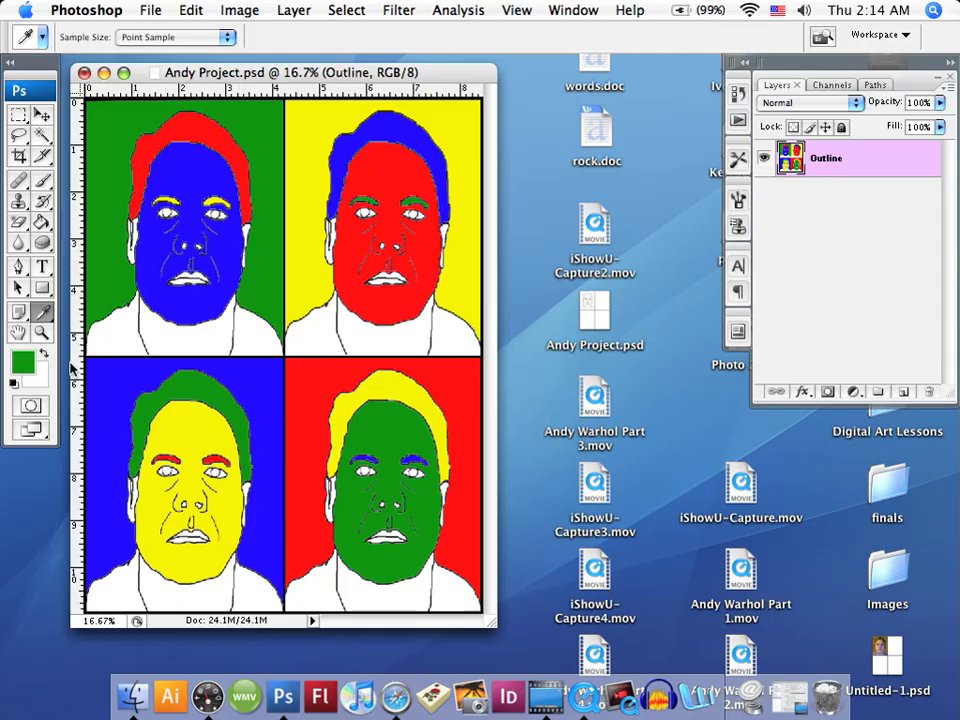
{"action": "left_click", "coordinate": [197, 428]}
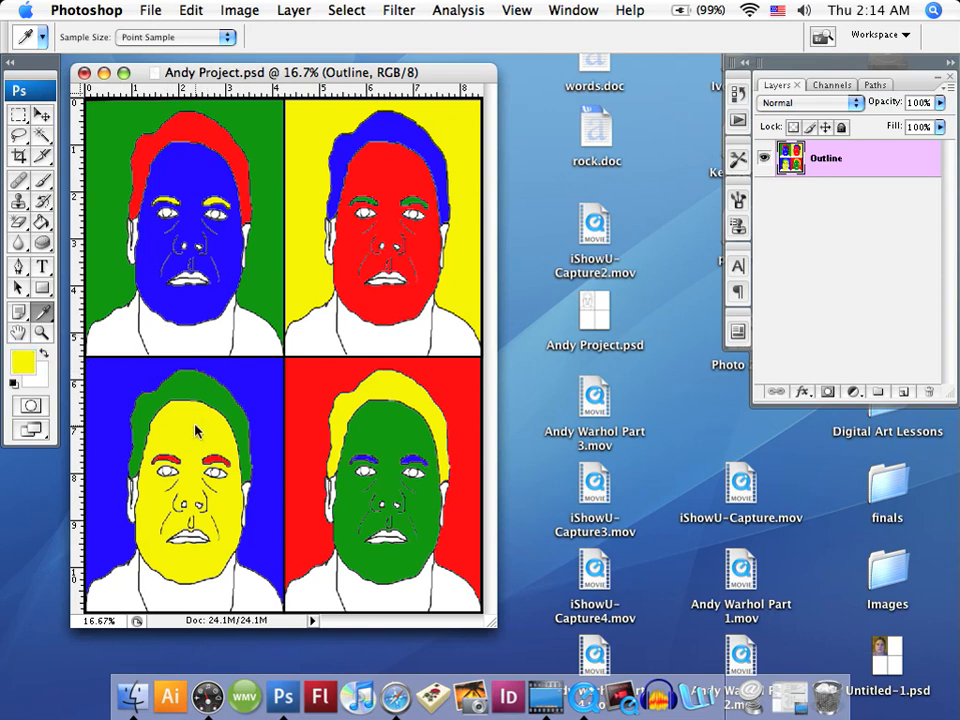
{"action": "left_click", "coordinate": [41, 222]}
{"action": "left_click", "coordinate": [207, 333]}
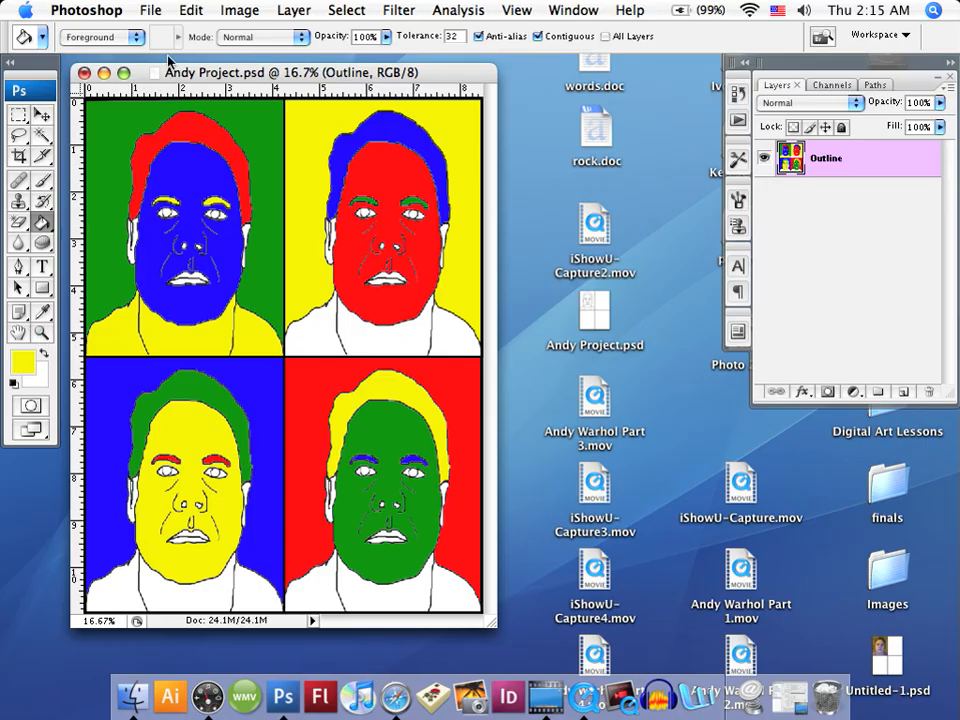
{"action": "left_click", "coordinate": [196, 13]}
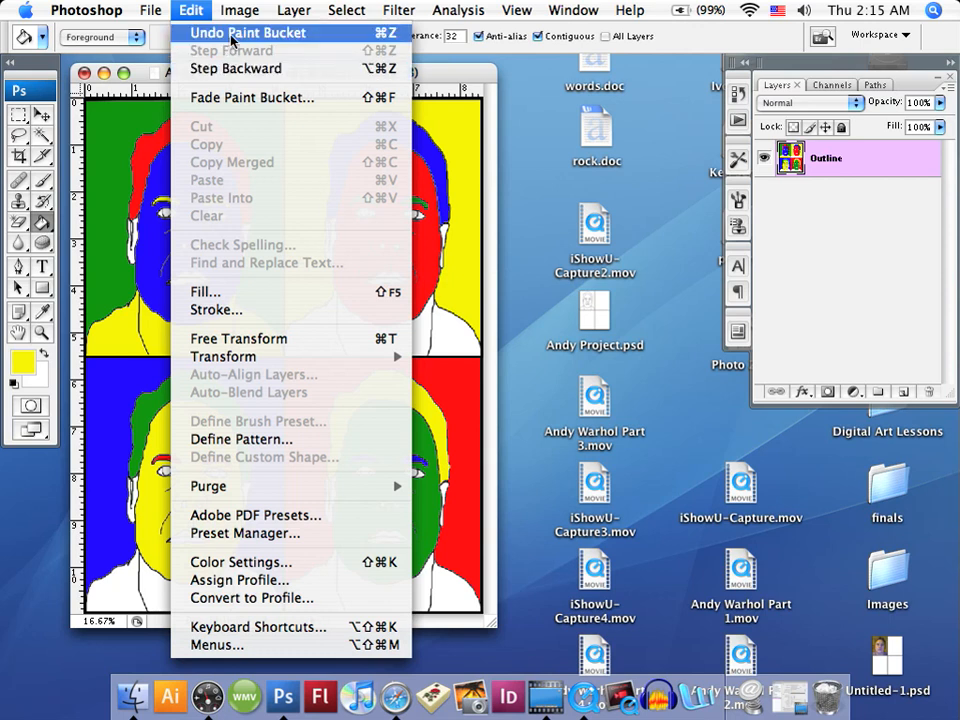
{"action": "left_click", "coordinate": [174, 32]}
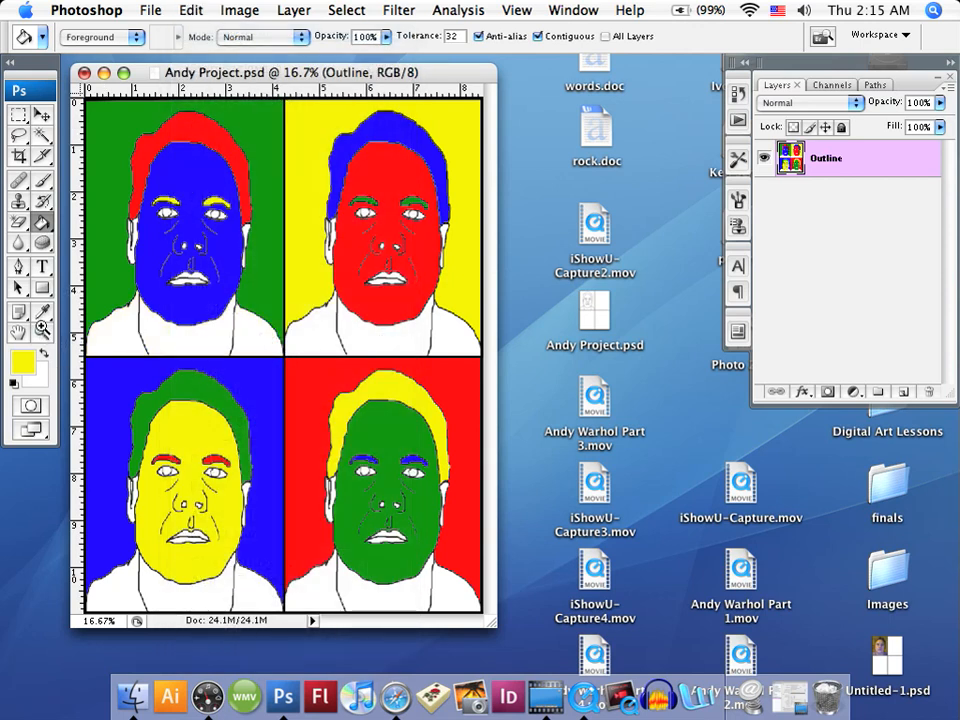
Try to extend the lower end of the left neck line in the green-background portrait with a 3 px yellow brush.
{"action": "left_click", "coordinate": [42, 332]}
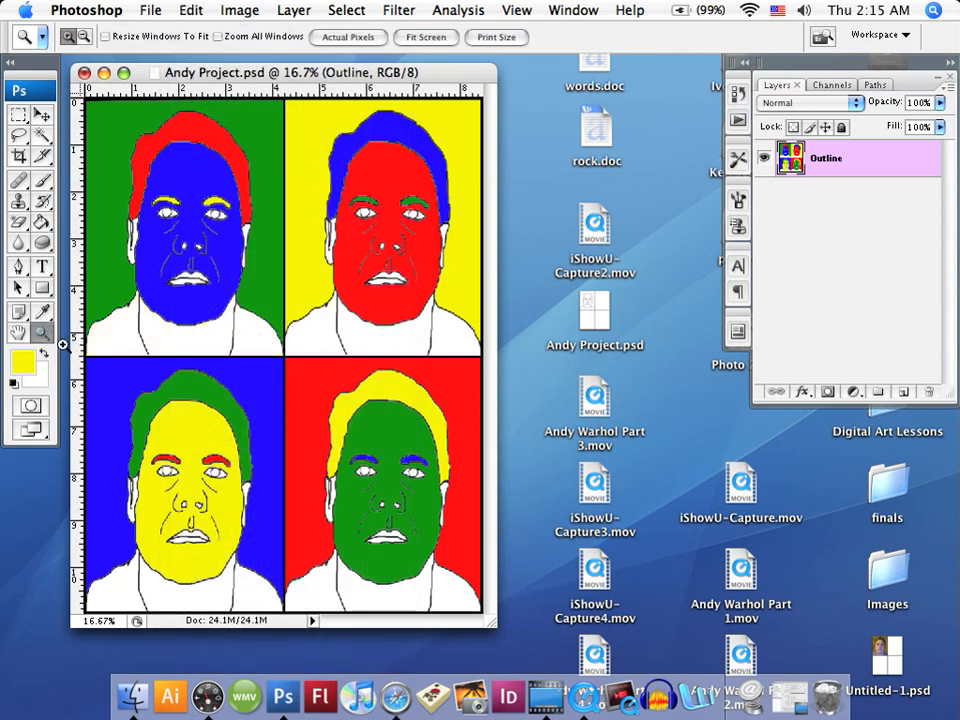
{"action": "left_click", "coordinate": [197, 346]}
{"action": "left_click", "coordinate": [242, 349]}
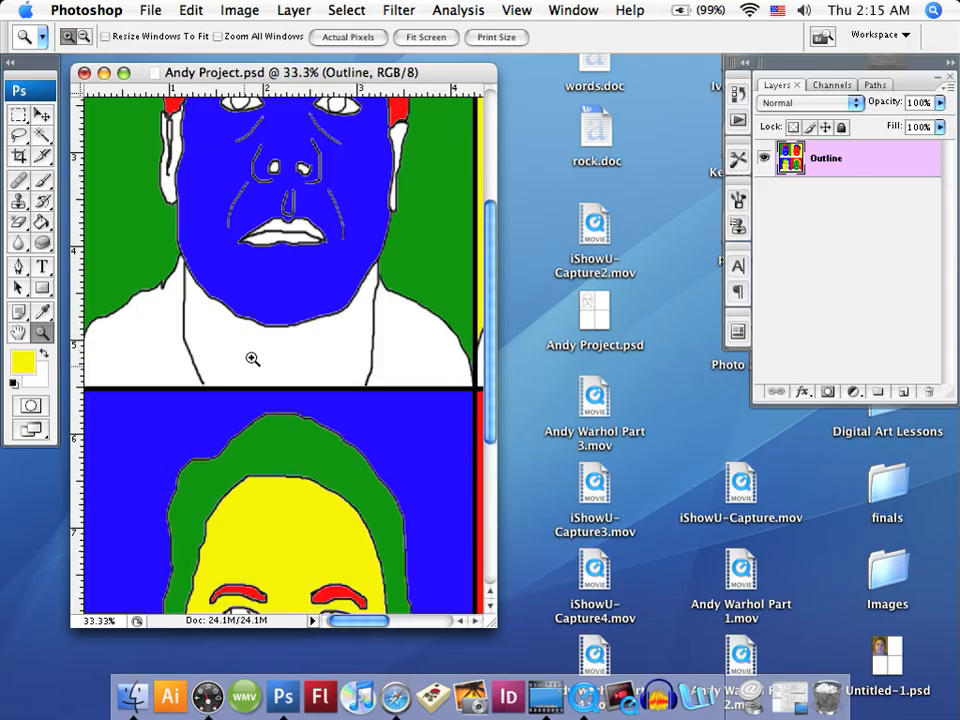
{"action": "left_click", "coordinate": [304, 349]}
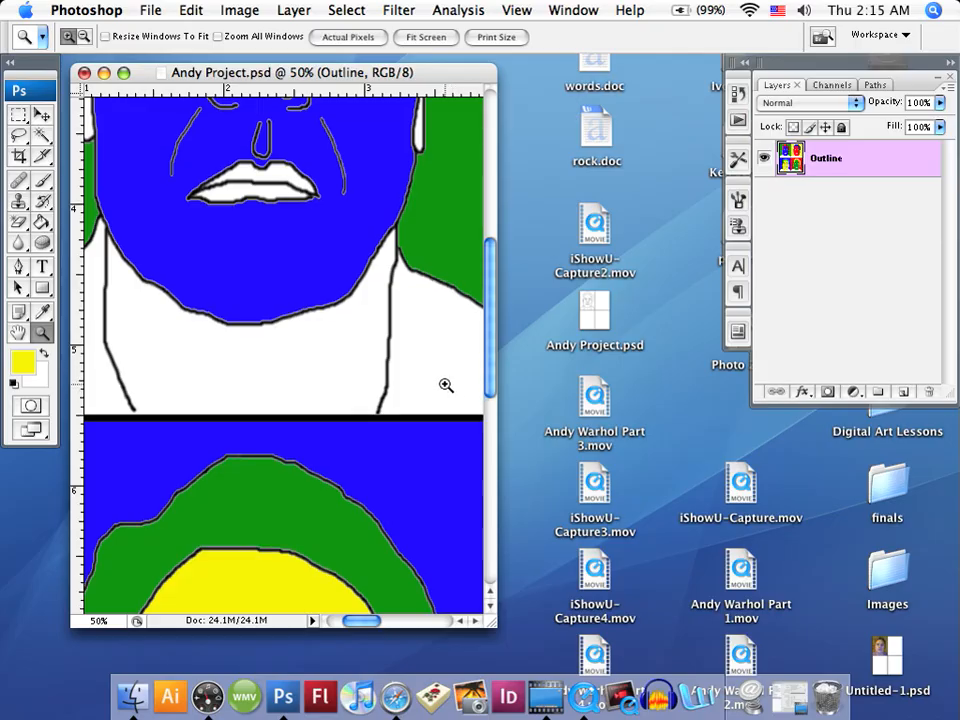
{"action": "scroll", "coordinate": [488, 381], "scroll_direction": "down", "scroll_amount": 2}
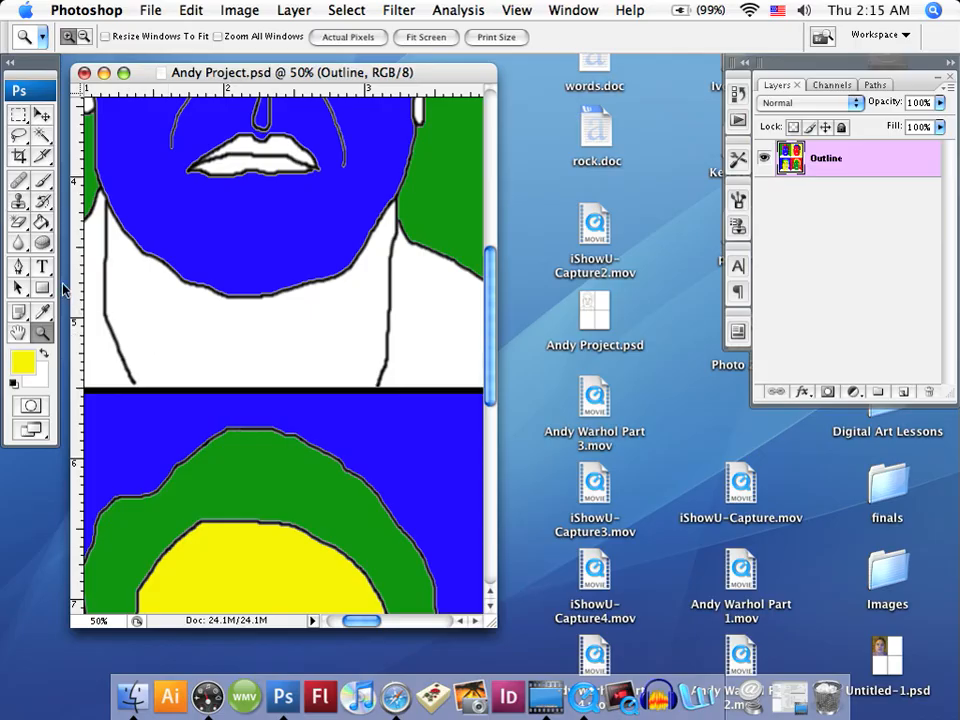
{"action": "left_click", "coordinate": [42, 180]}
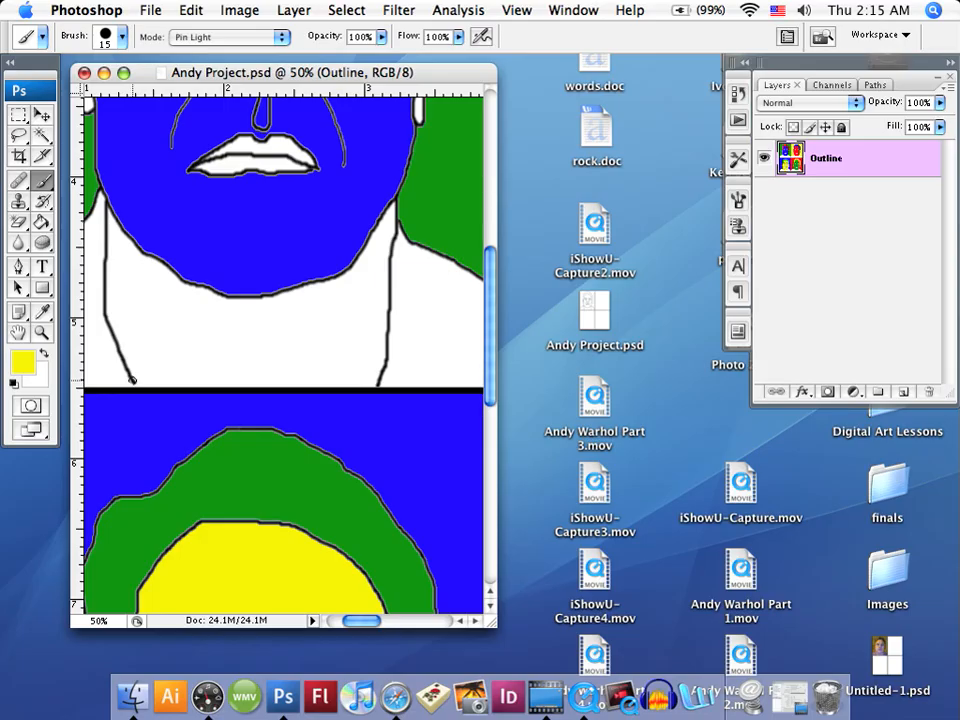
{"action": "left_click", "coordinate": [123, 37]}
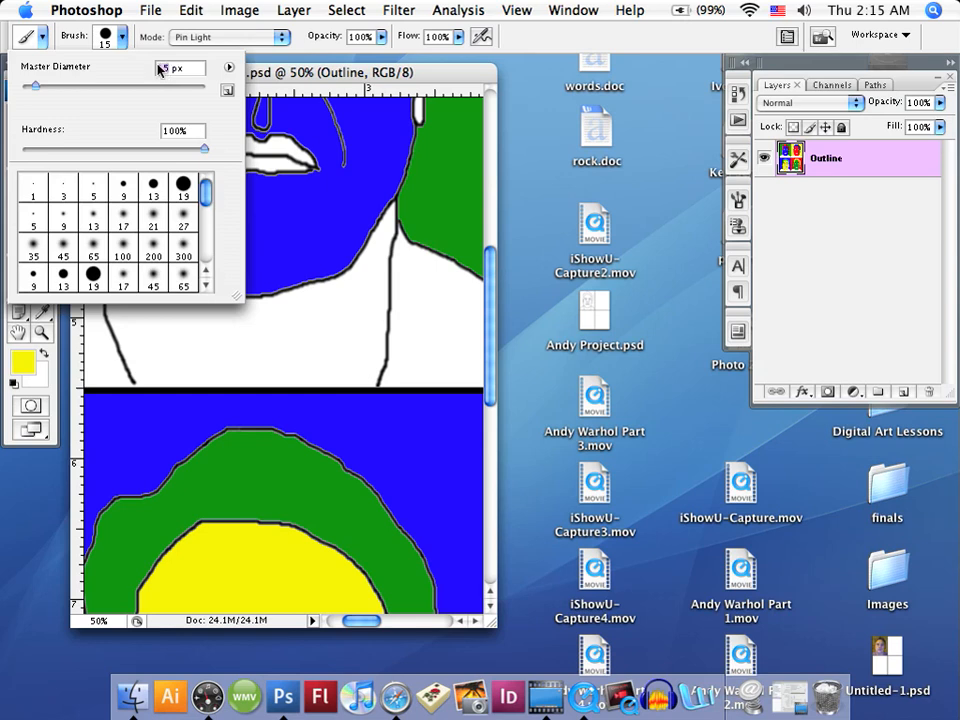
{"action": "type", "text": "3"}
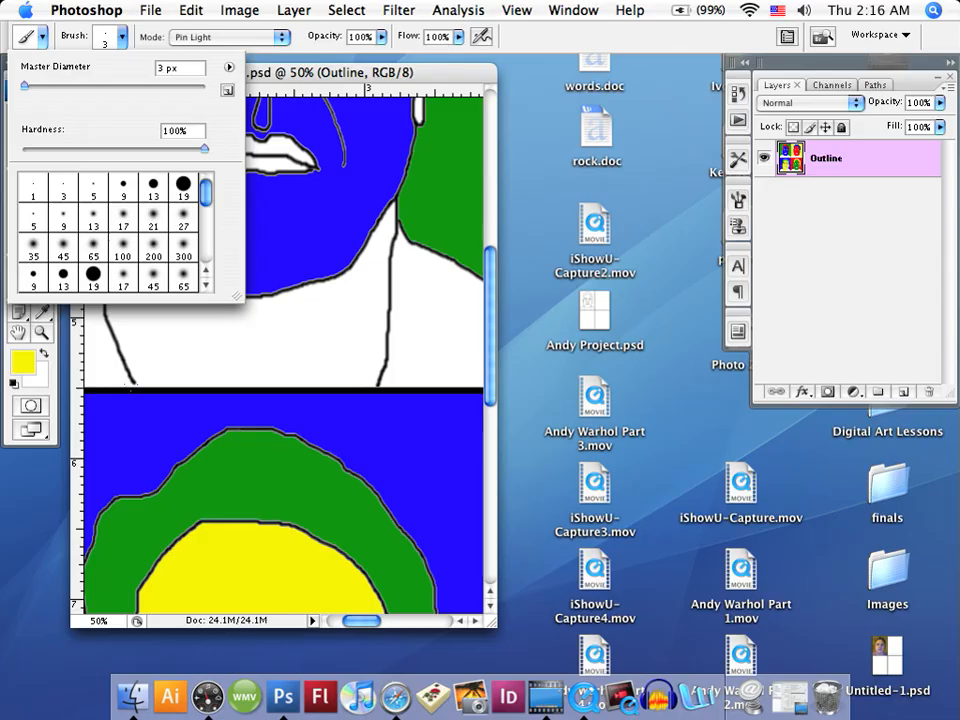
{"action": "key", "text": "Return"}
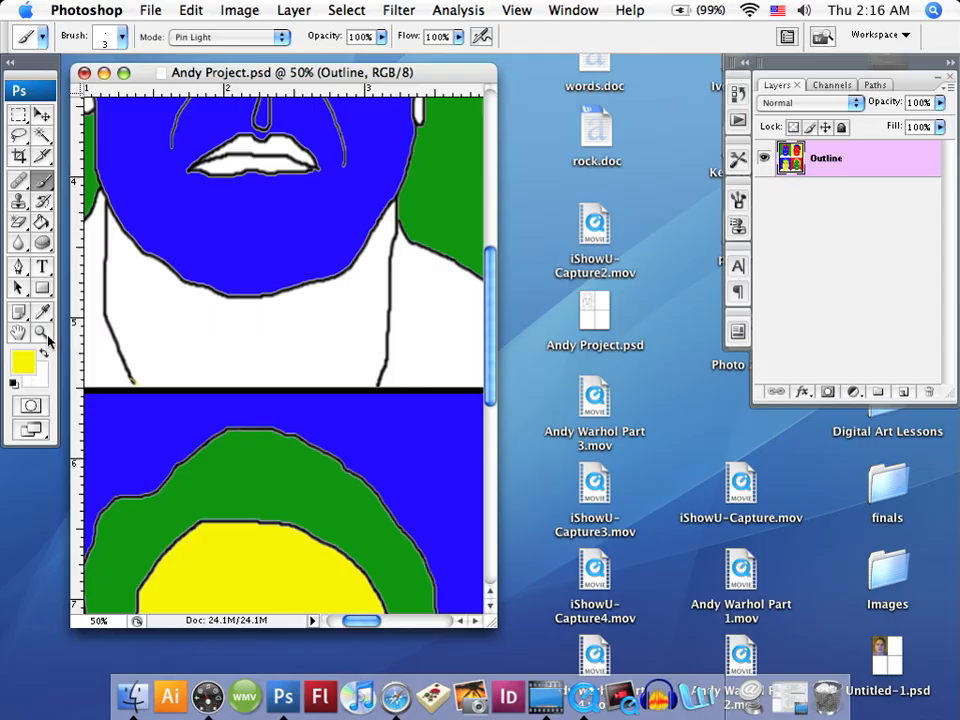
{"action": "left_click", "coordinate": [191, 11]}
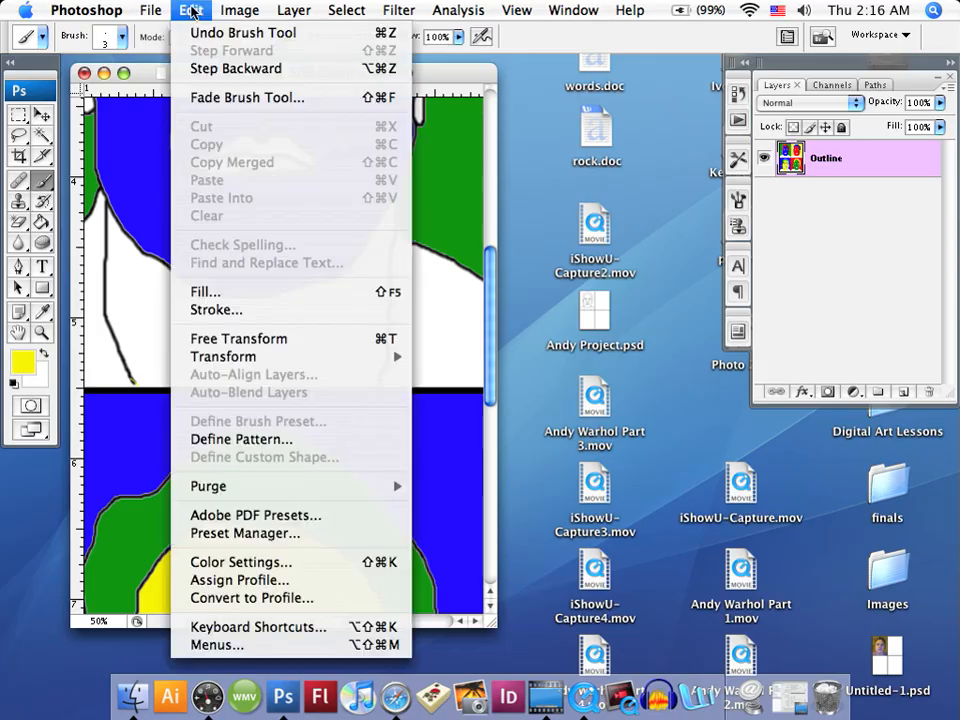
{"action": "left_click", "coordinate": [210, 69]}
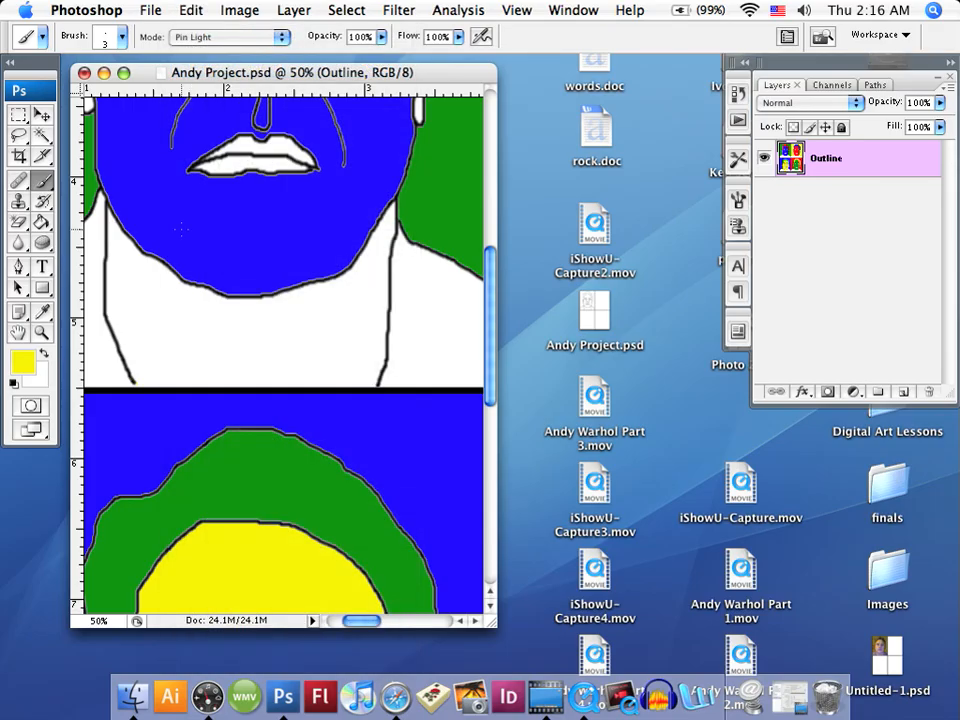
Close the gap between the left neck line and the black divider in the green-background portrait with an 8 px black brush.
{"action": "left_click", "coordinate": [13, 384]}
{"action": "left_click", "coordinate": [123, 37]}
{"action": "left_click_drag", "start_coordinate": [24, 88], "coordinate": [28, 88]}
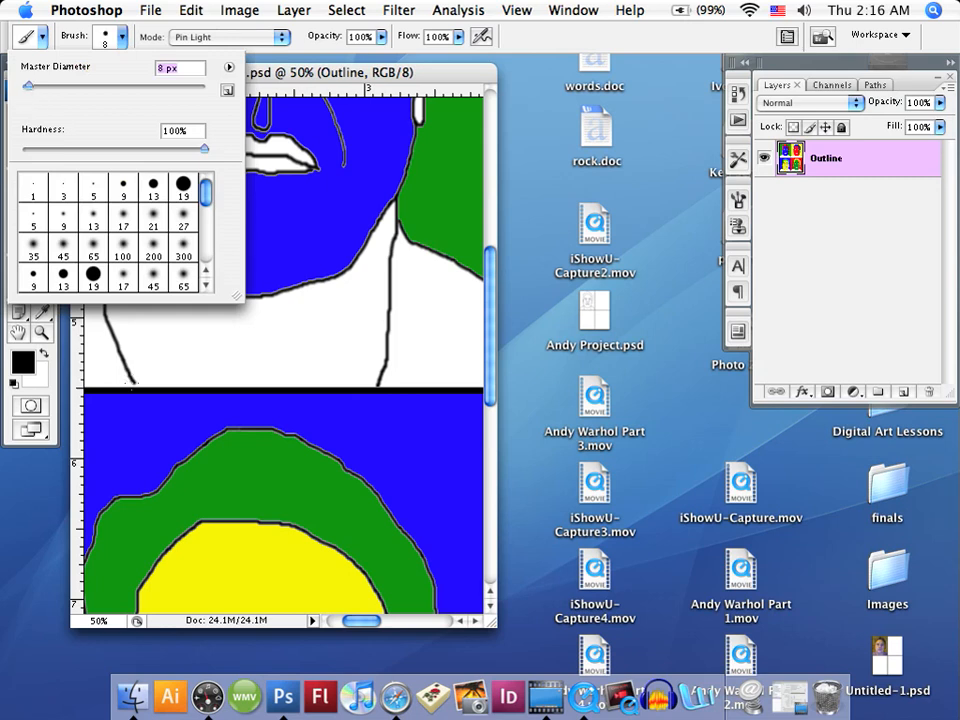
{"action": "left_click", "coordinate": [42, 332]}
{"action": "left_click", "coordinate": [42, 332]}
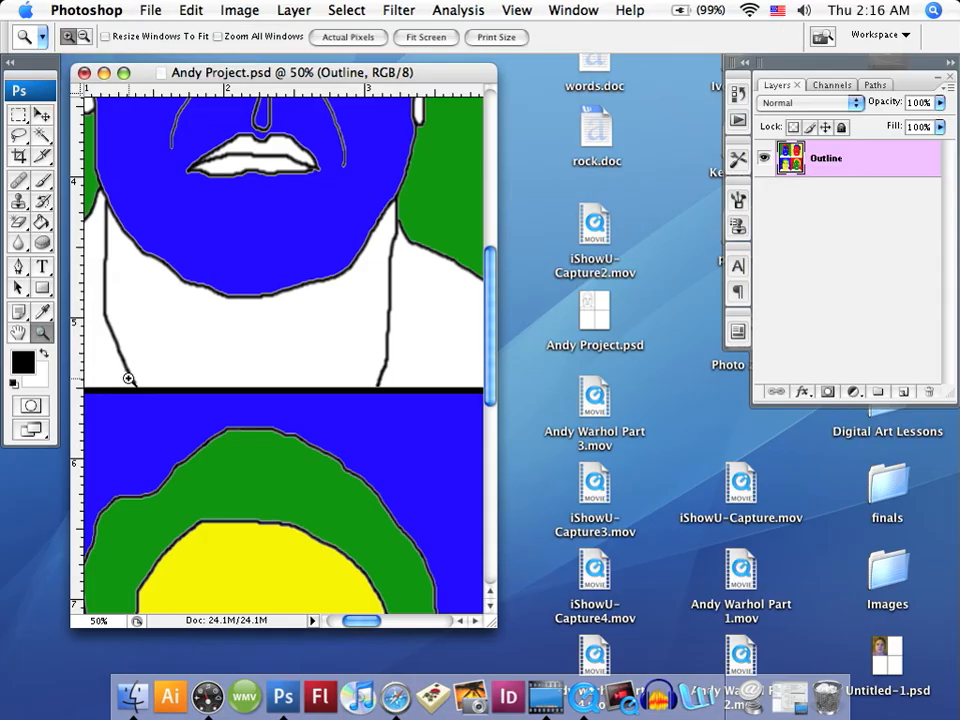
{"action": "left_click", "coordinate": [128, 378]}
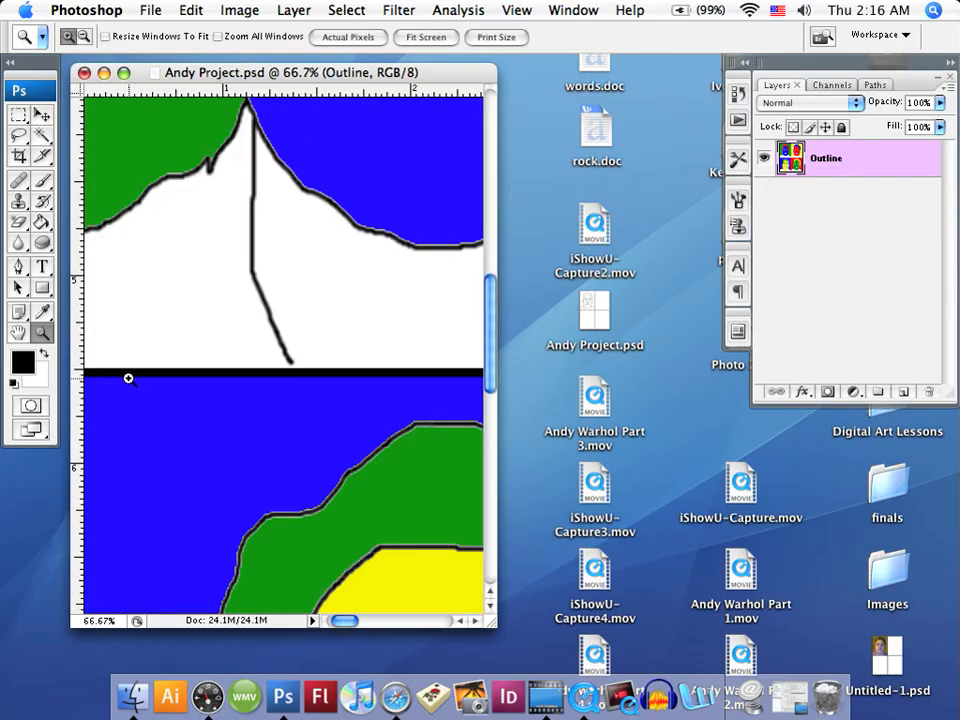
{"action": "left_click", "coordinate": [325, 359]}
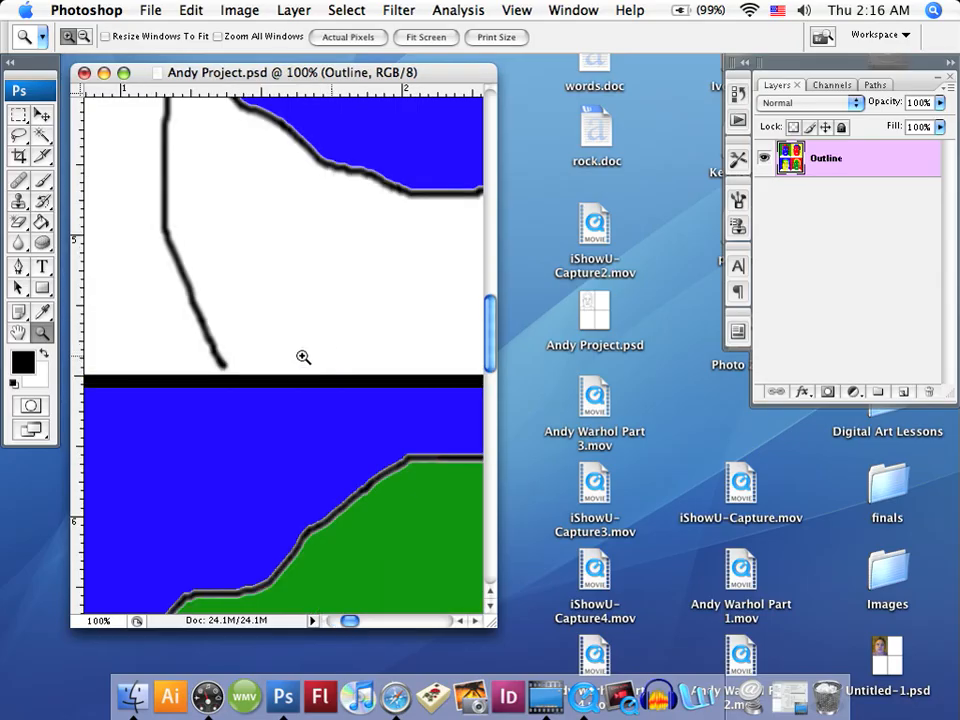
{"action": "left_click", "coordinate": [42, 180]}
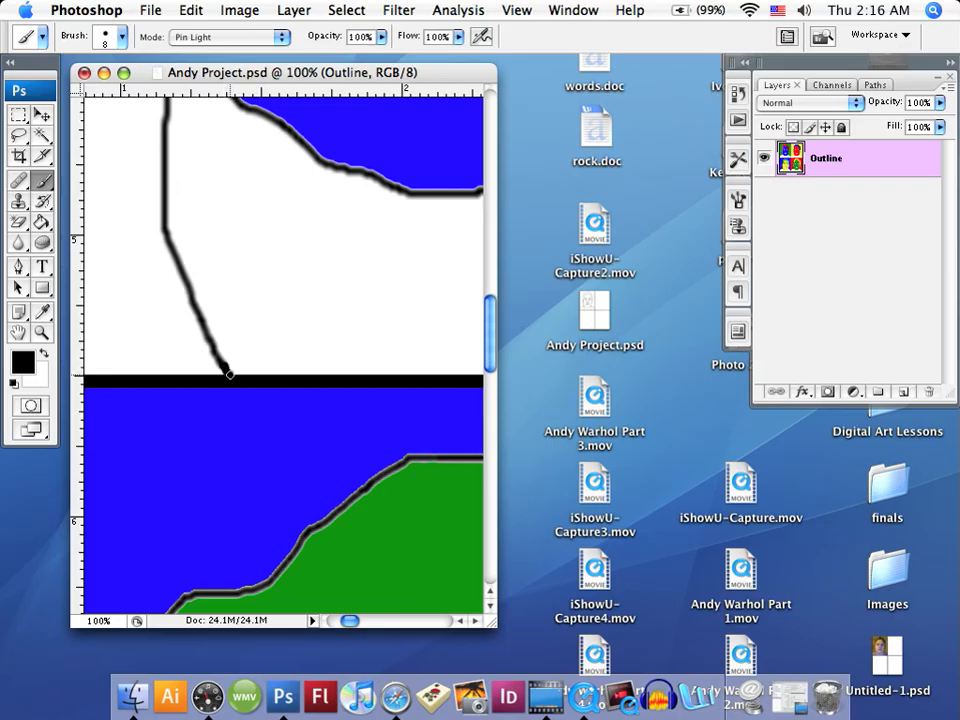
Examine where the shoulder and neck outlines meet the black borders across the portraits, looking for gaps.
{"action": "scroll", "coordinate": [253, 386], "scroll_direction": "left", "scroll_amount": 5}
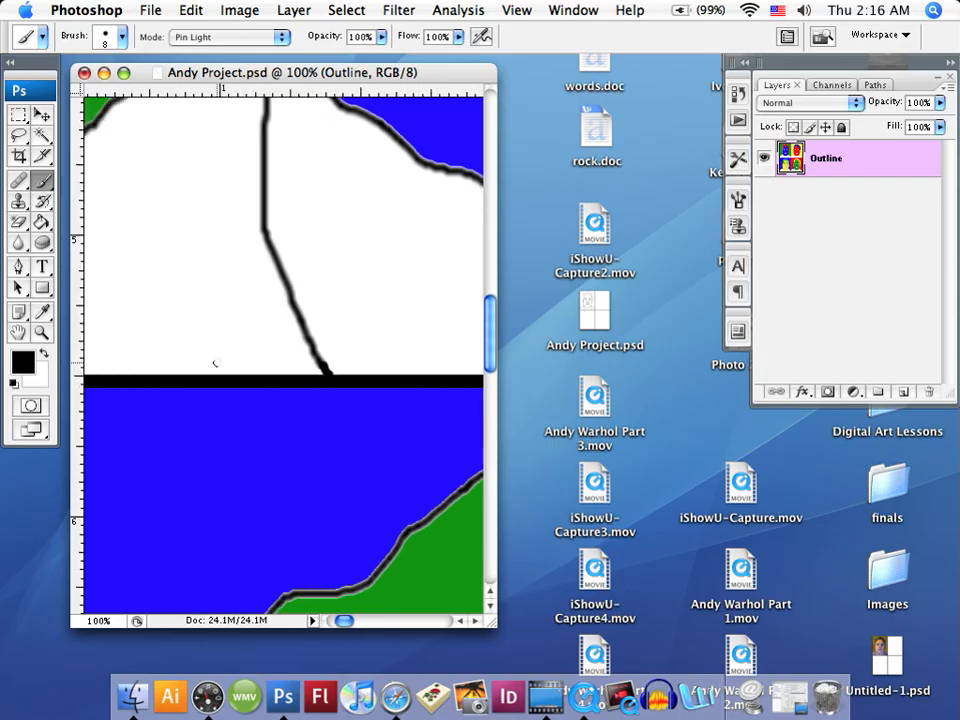
{"action": "scroll", "coordinate": [216, 362], "scroll_direction": "left", "scroll_amount": 1}
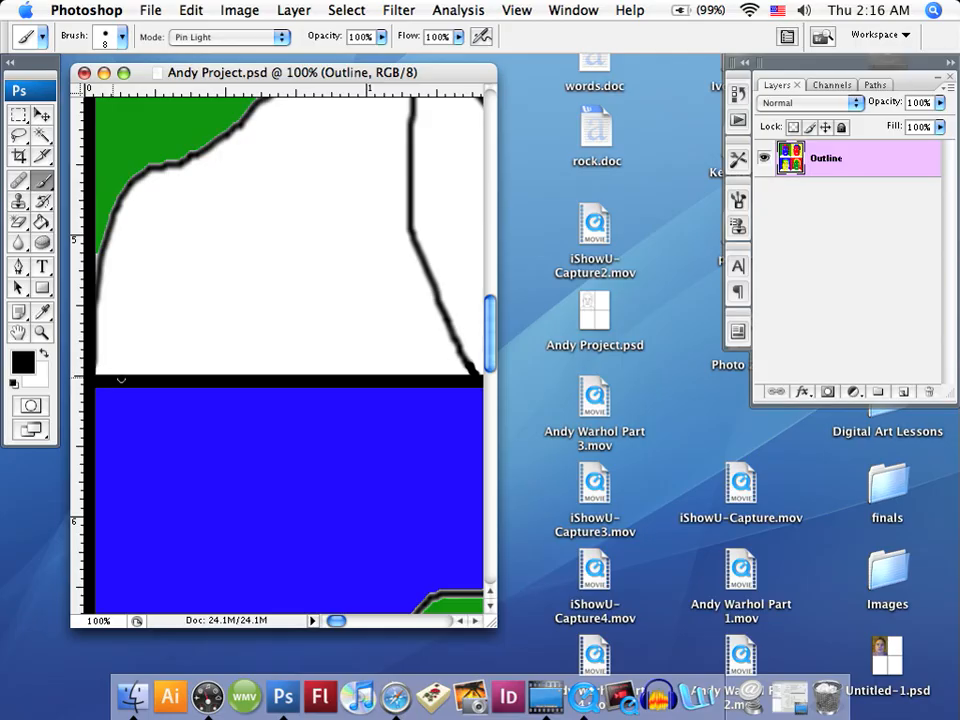
{"action": "scroll", "coordinate": [169, 354], "scroll_direction": "up", "scroll_amount": 1}
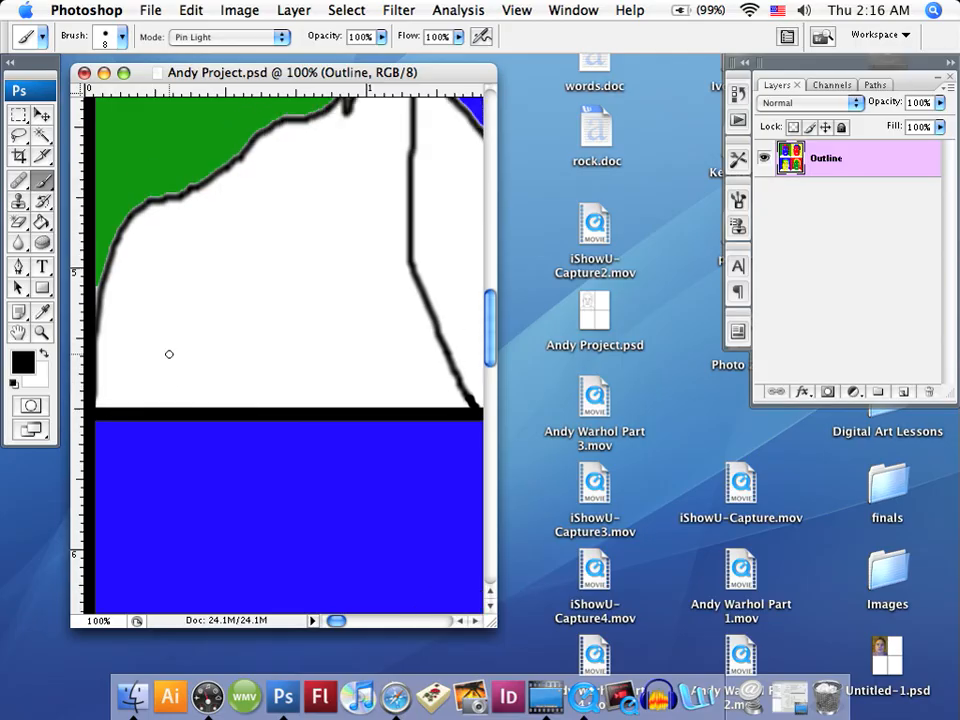
{"action": "left_click", "coordinate": [475, 622]}
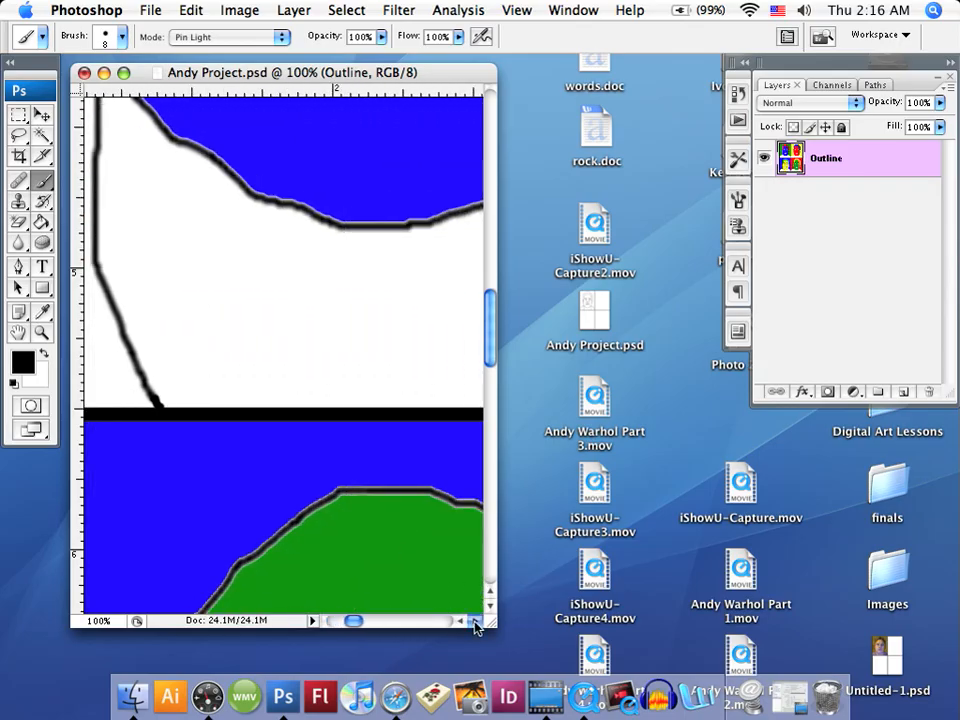
{"action": "left_click", "coordinate": [475, 622]}
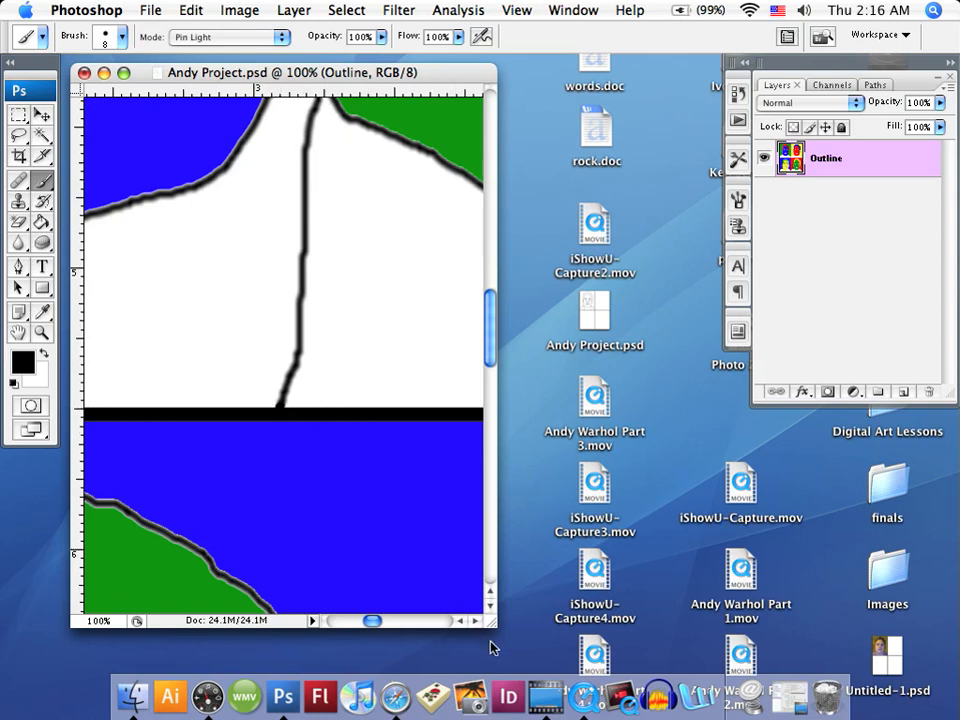
{"action": "left_click_drag", "start_coordinate": [476, 623], "coordinate": [476, 623]}
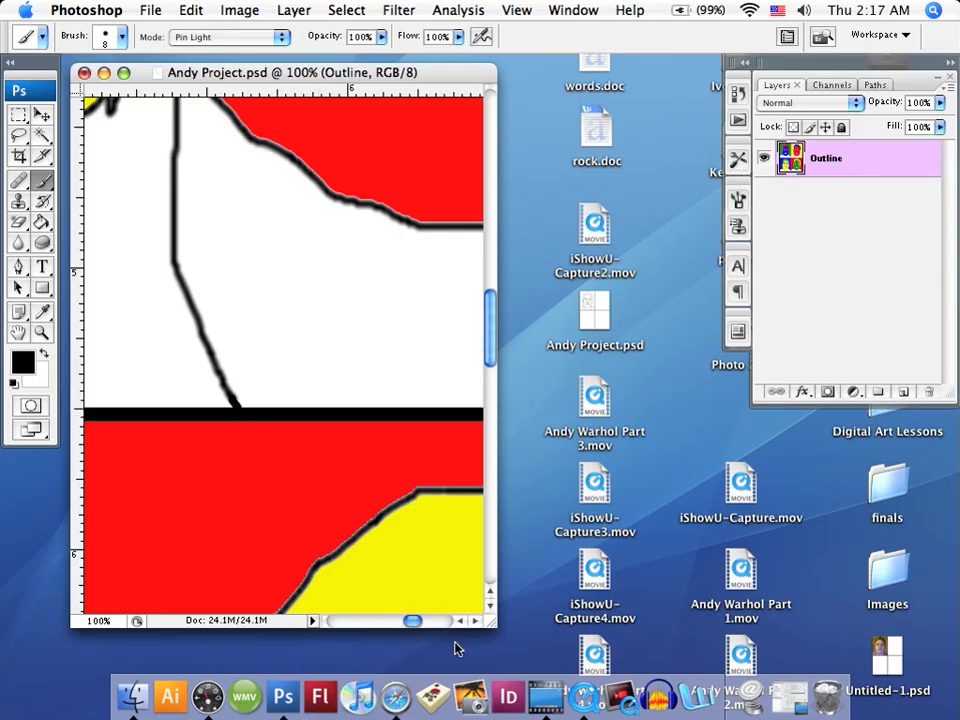
{"action": "left_click_drag", "start_coordinate": [474, 628], "coordinate": [474, 627]}
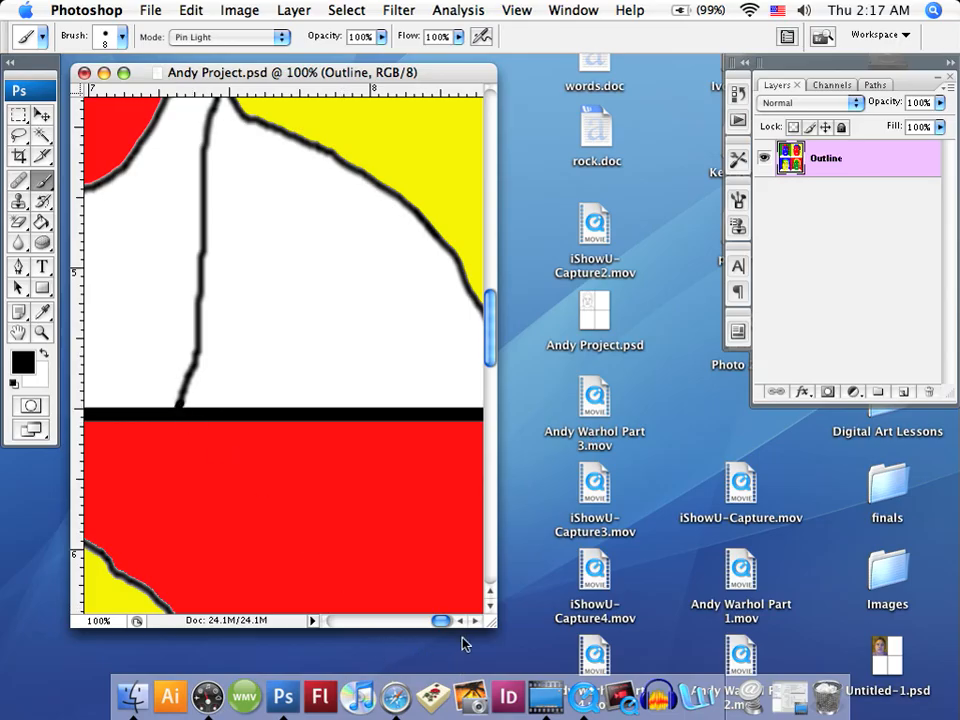
{"action": "left_click_drag", "start_coordinate": [490, 607], "coordinate": [490, 607]}
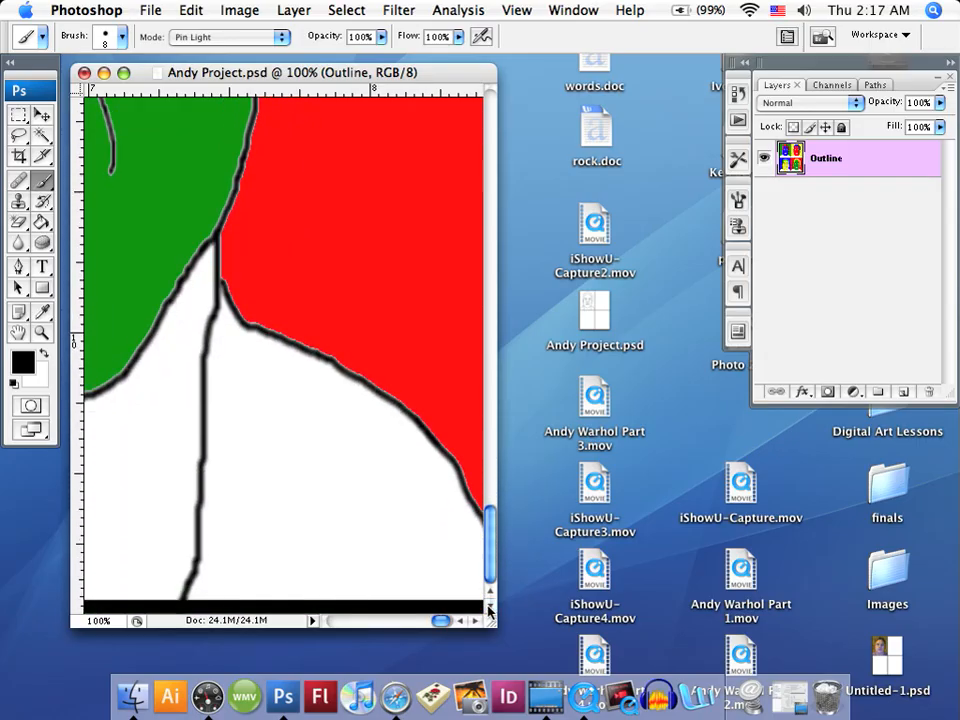
{"action": "left_click_drag", "start_coordinate": [474, 621], "coordinate": [459, 624]}
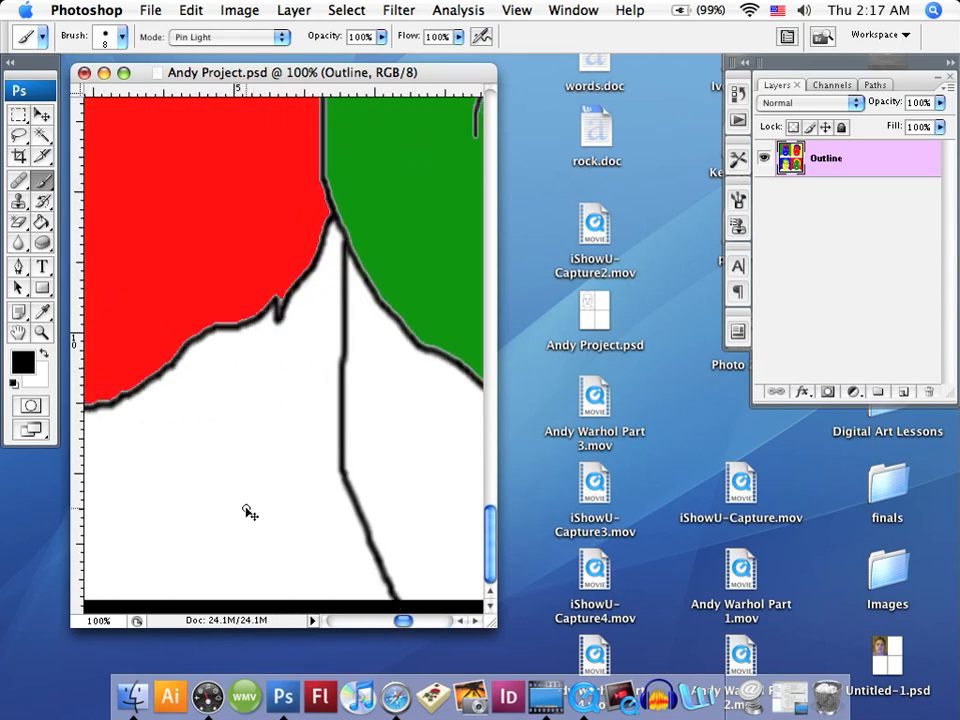
Fill the neck of the green-background portrait with yellow sampled from the upper-right portrait's background.
{"action": "key", "text": "super+minus"}
{"action": "key", "text": "super+minus"}
{"action": "key", "text": "super+minus"}
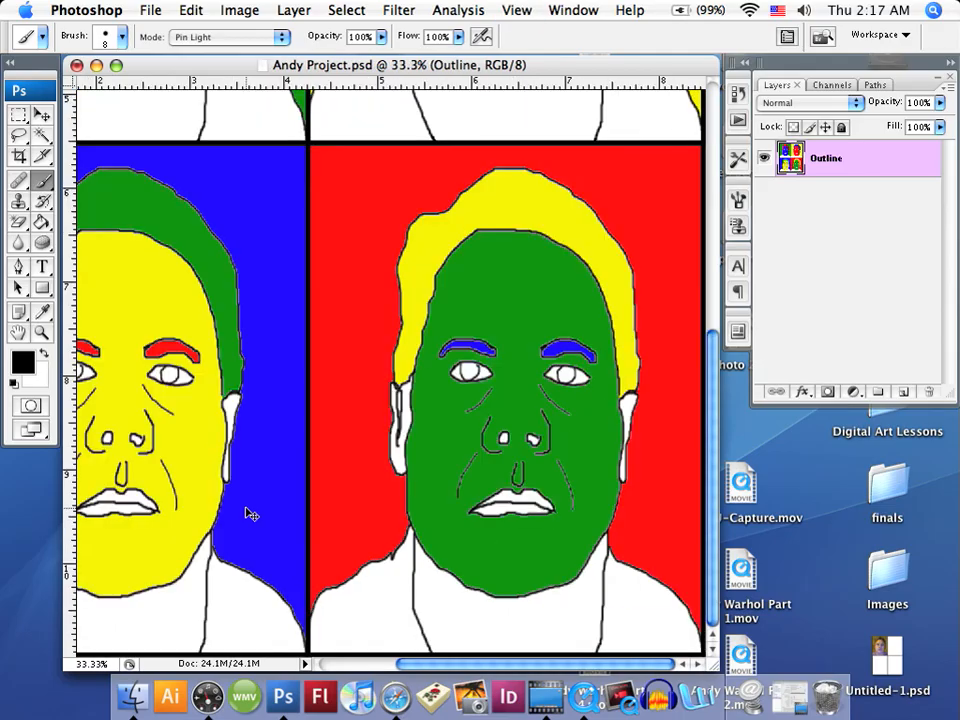
{"action": "key", "text": "super+minus"}
{"action": "key", "text": "super+minus"}
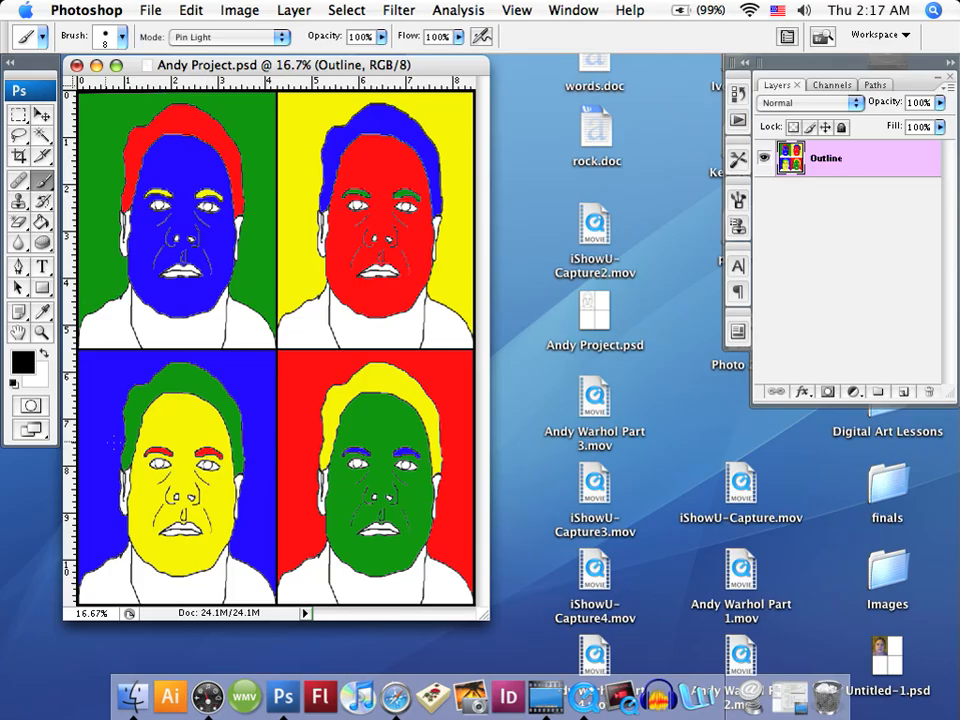
{"action": "key", "text": "i"}
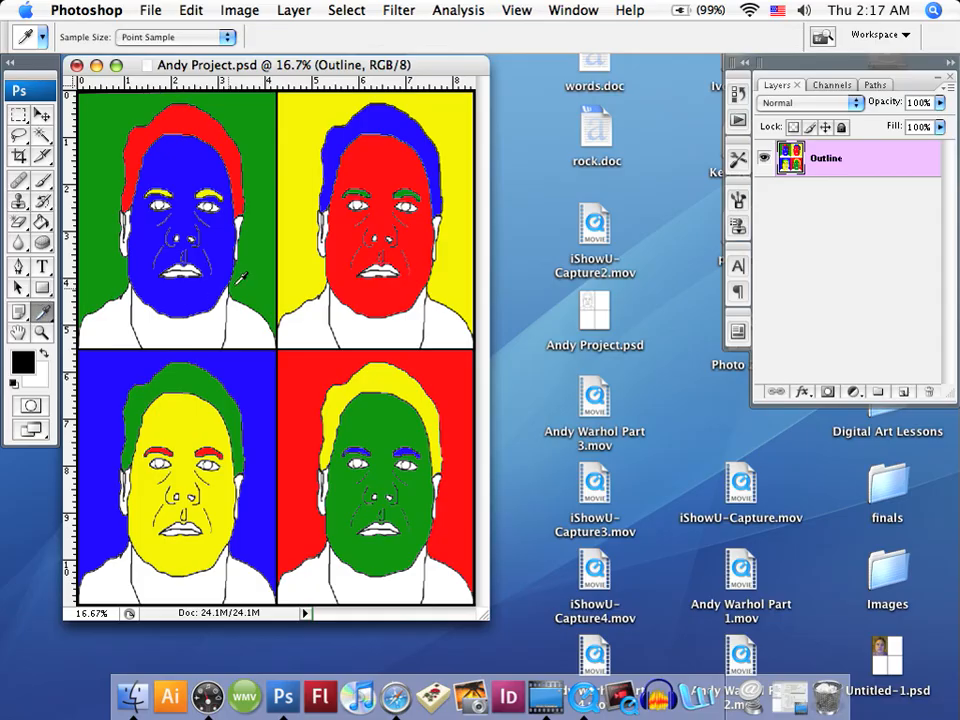
{"action": "left_click", "coordinate": [316, 272]}
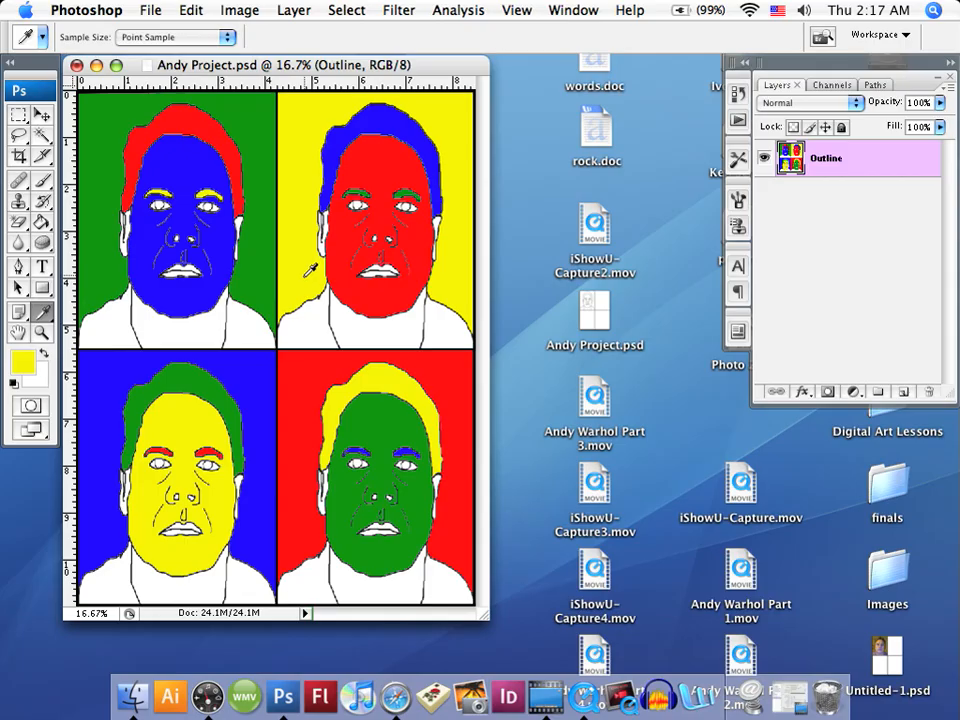
{"action": "left_click", "coordinate": [42, 222]}
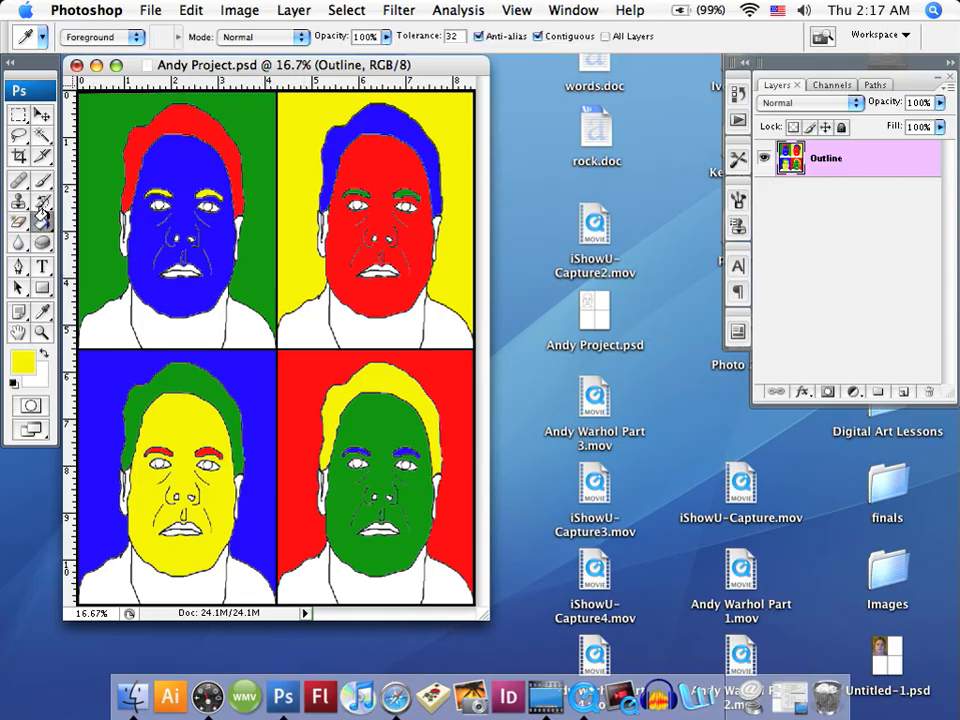
{"action": "left_click", "coordinate": [169, 321]}
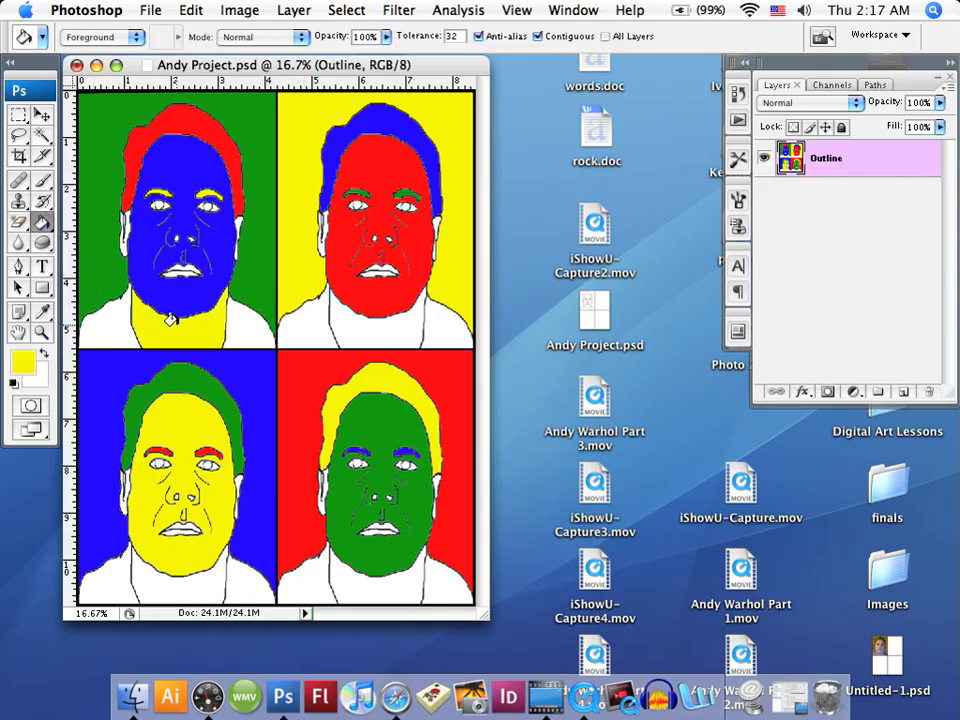
Fill the neck of the yellow-background portrait with green sampled from that portrait's eyebrow.
{"action": "left_click", "coordinate": [44, 309]}
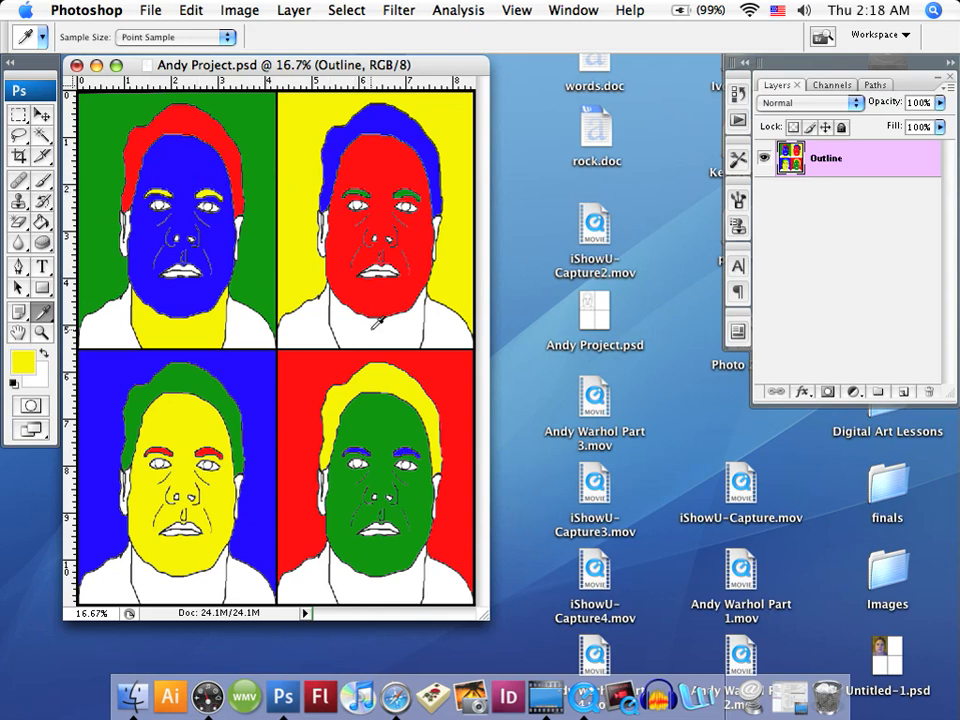
{"action": "left_click", "coordinate": [362, 190]}
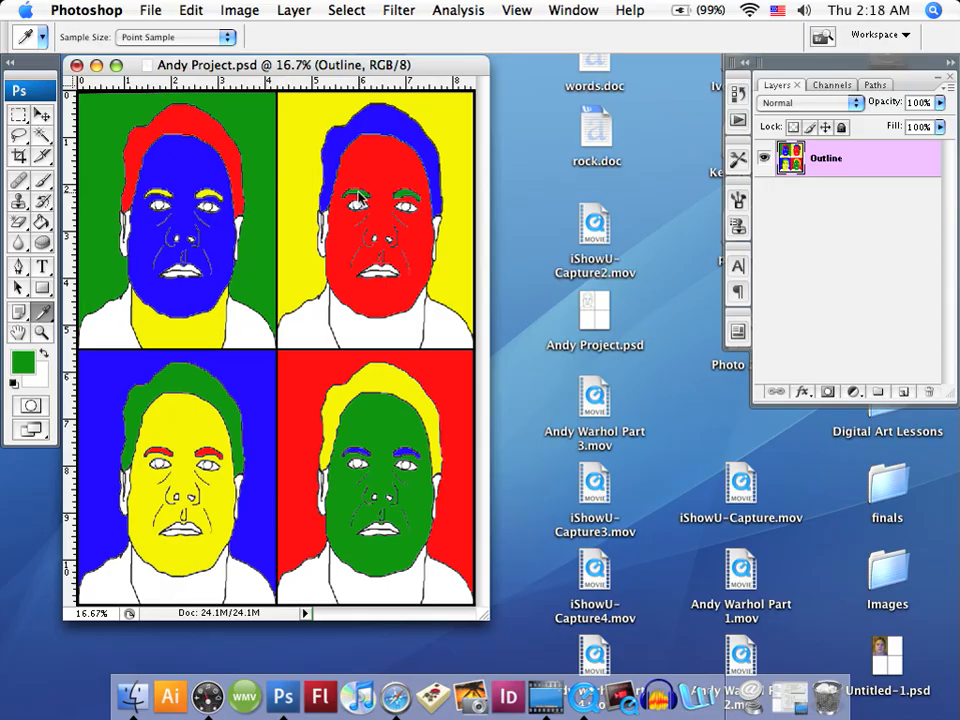
{"action": "left_click", "coordinate": [39, 220]}
{"action": "left_click", "coordinate": [346, 327]}
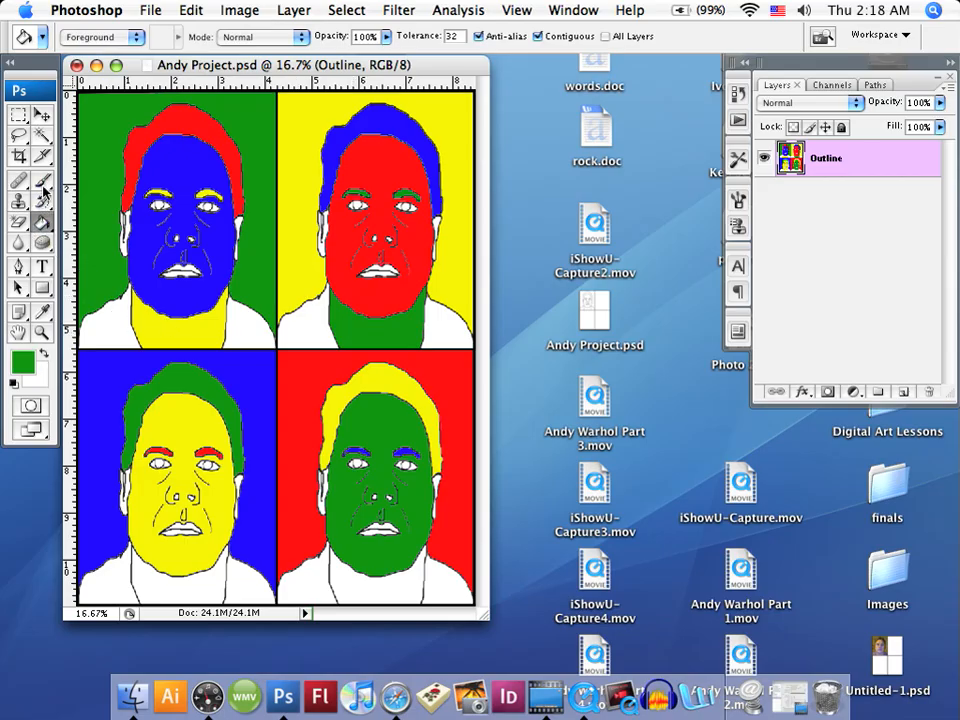
Fill the neck of the red-background portrait with blue sampled from that portrait's eyebrow.
{"action": "key", "text": "i"}
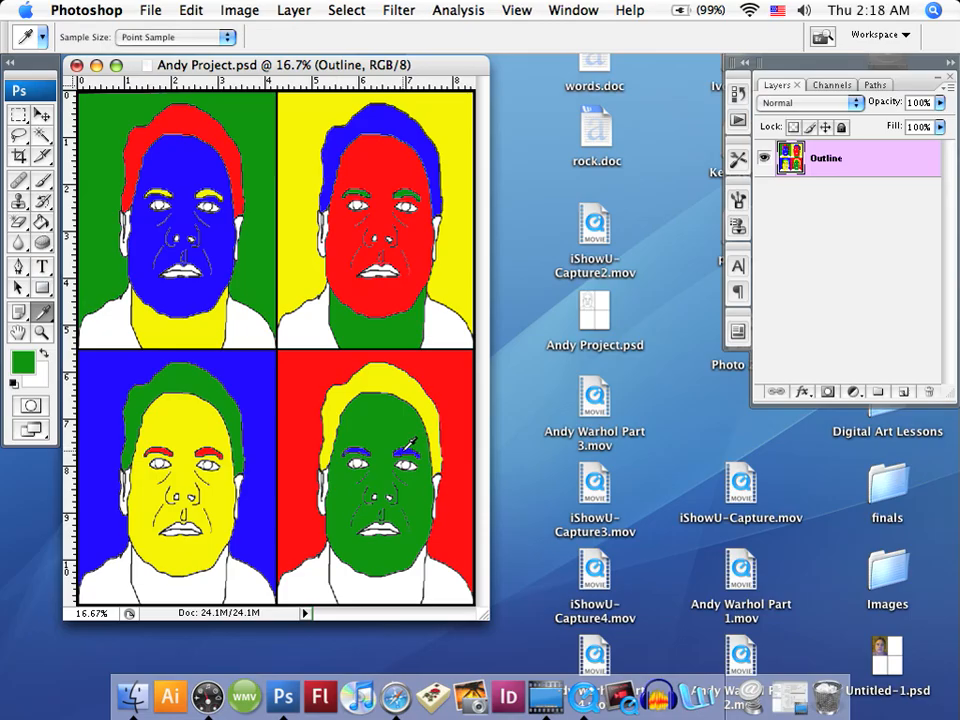
{"action": "left_click", "coordinate": [403, 449]}
{"action": "key", "text": "g"}
{"action": "left_click", "coordinate": [343, 575]}
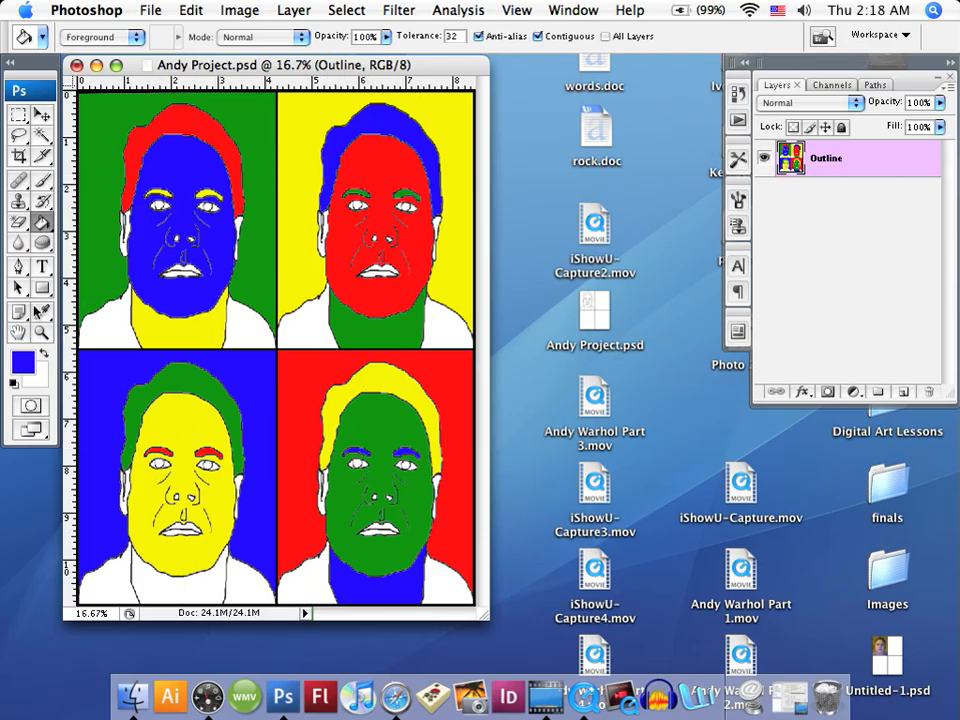
Fill the neck and both ears of the blue-background portrait with red sampled from its eyebrow.
{"action": "key", "text": "i"}
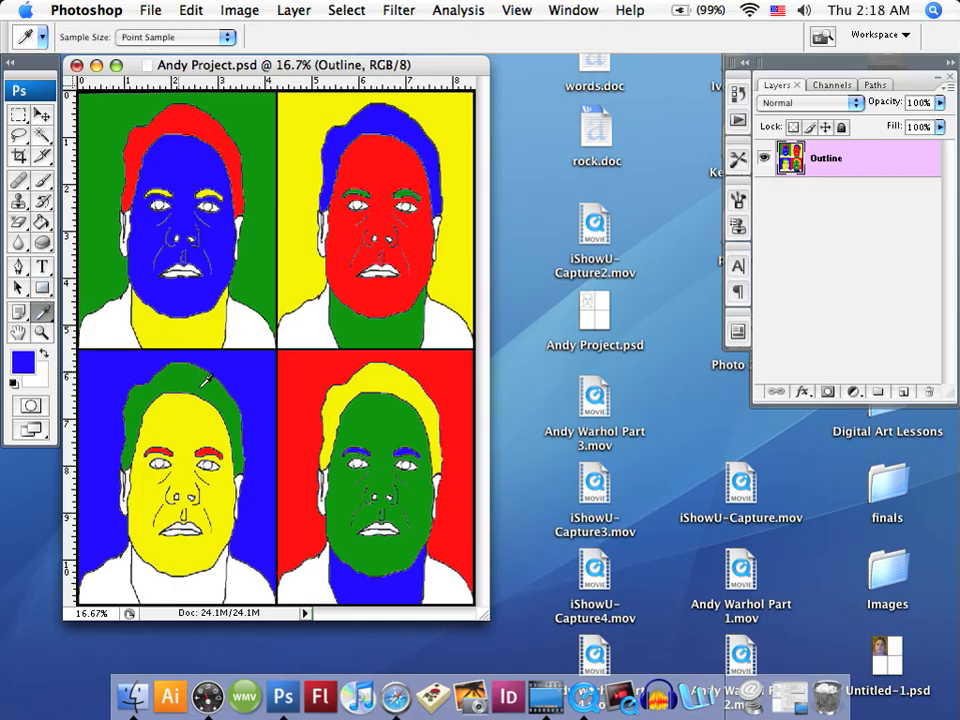
{"action": "left_click", "coordinate": [208, 449]}
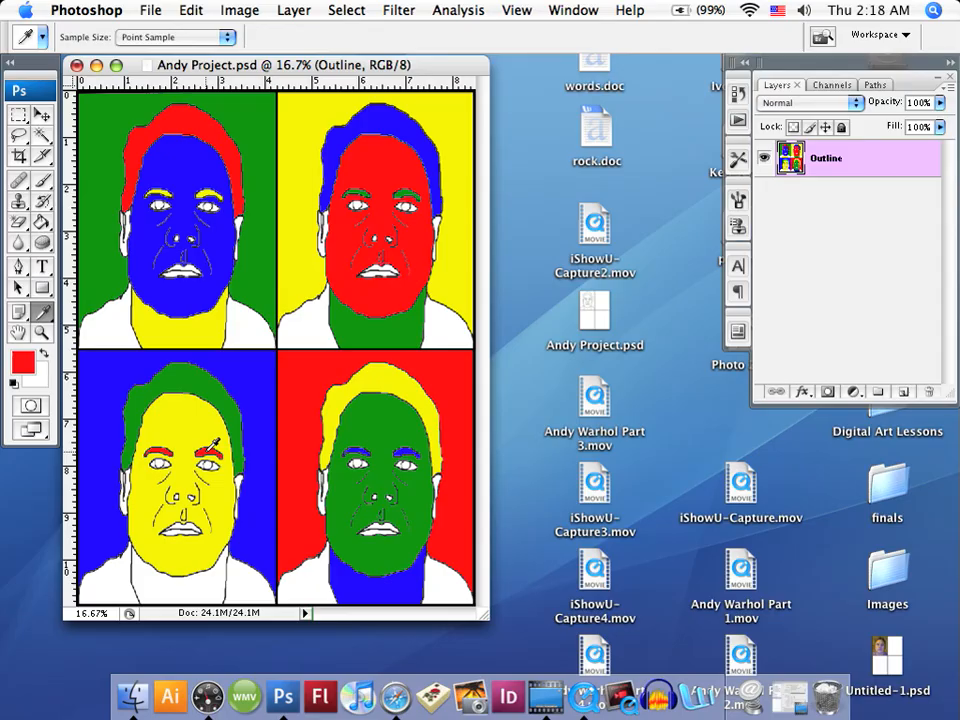
{"action": "left_click", "coordinate": [43, 229]}
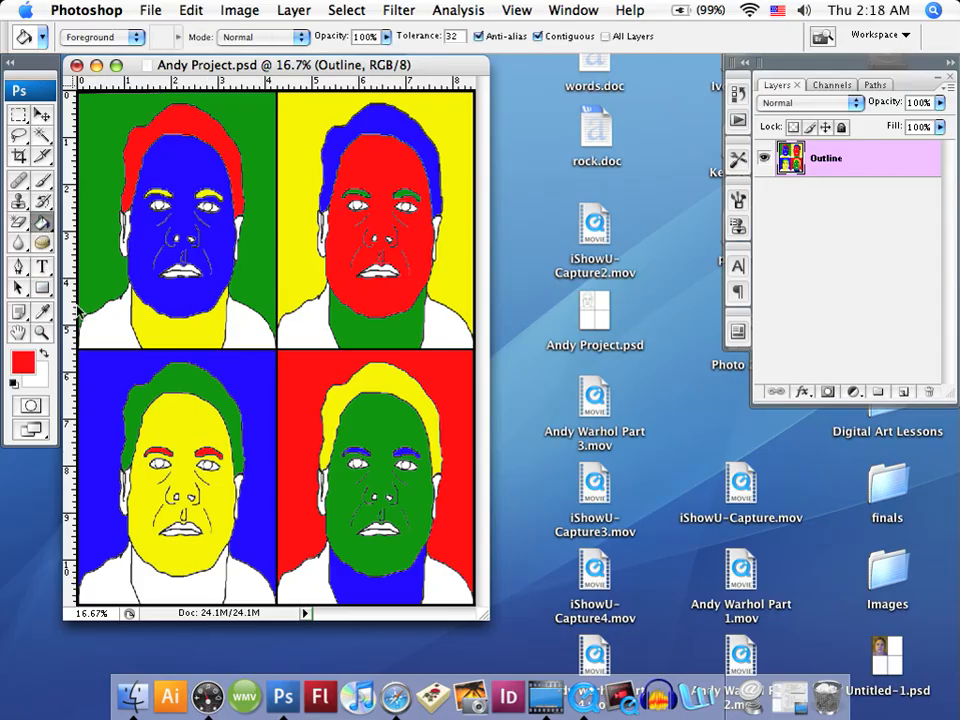
{"action": "left_click", "coordinate": [189, 579]}
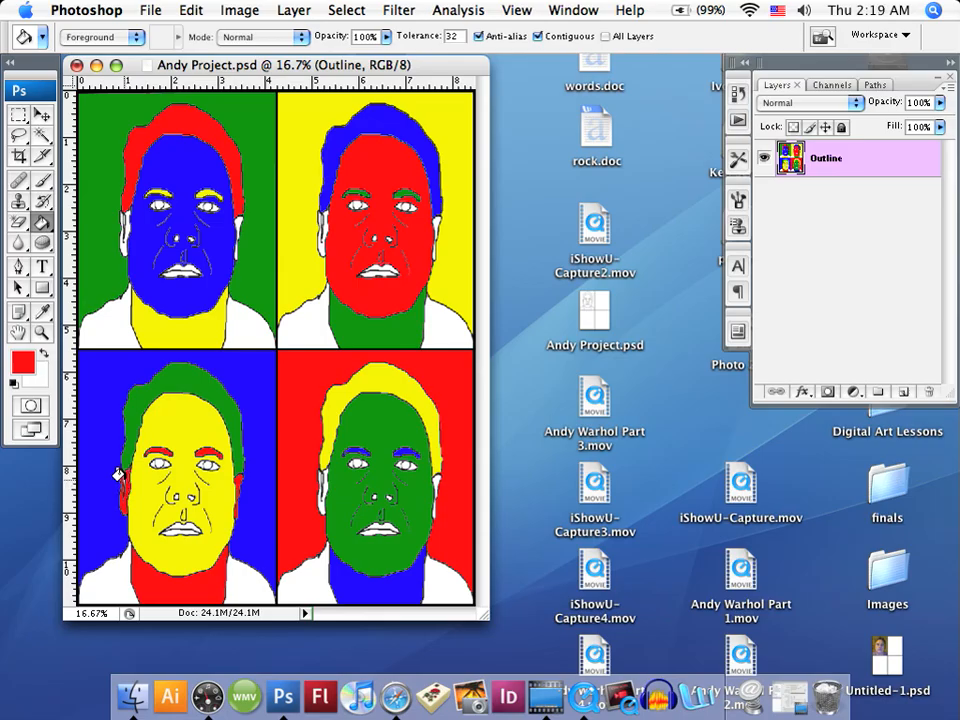
Sample blue from the artwork and fill both ears of the red-background portrait with it.
{"action": "left_click", "coordinate": [42, 312]}
{"action": "left_click", "coordinate": [285, 557]}
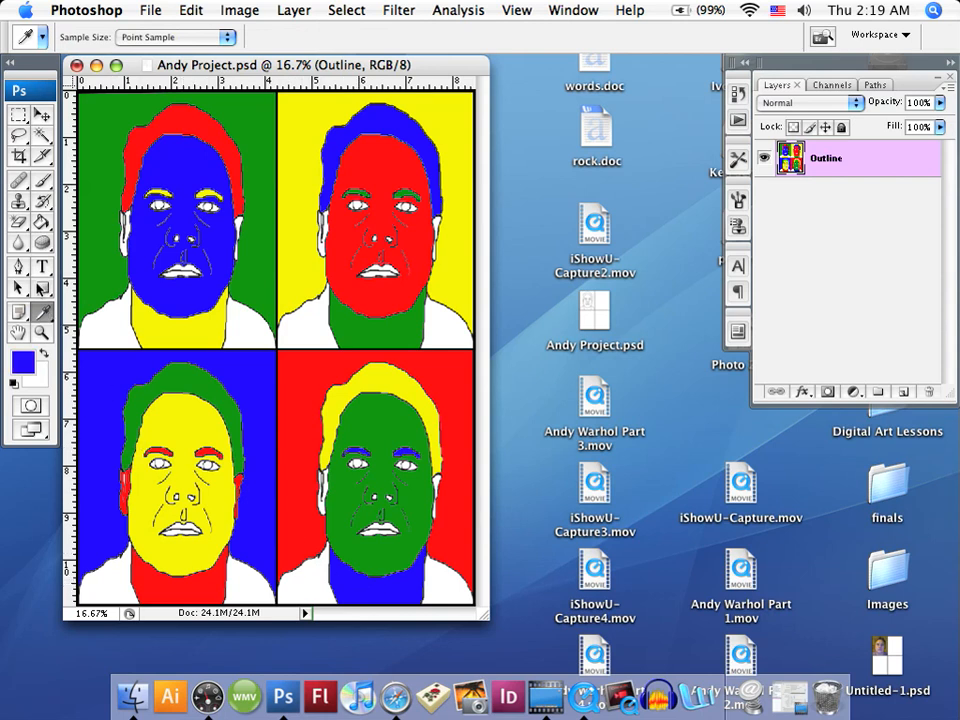
{"action": "left_click", "coordinate": [42, 222]}
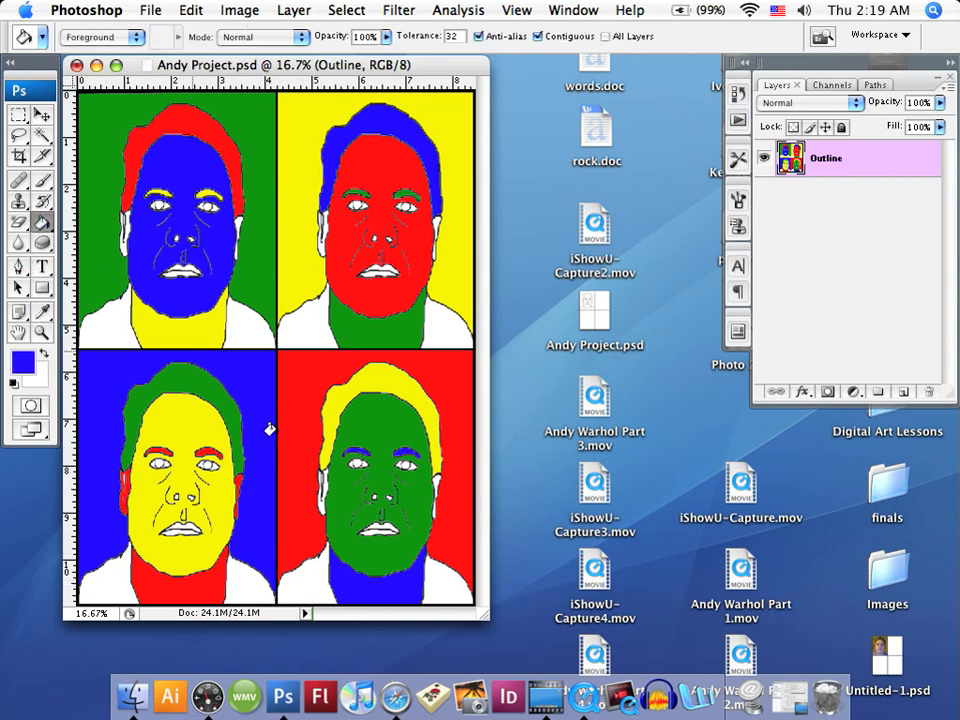
{"action": "left_click", "coordinate": [317, 488]}
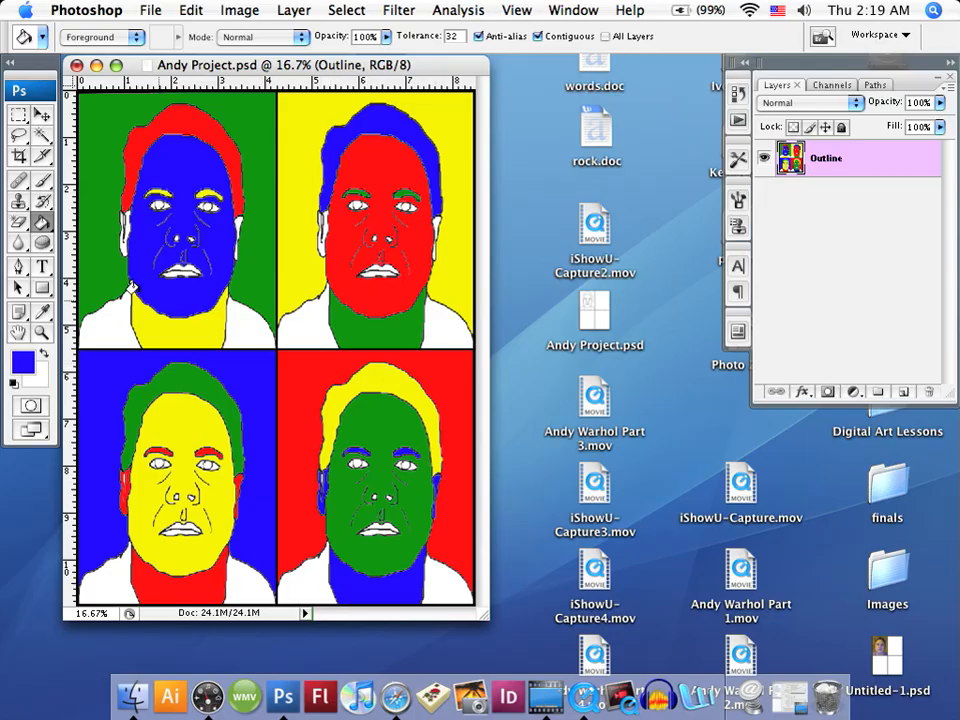
Fill both ears of the yellow-background portrait with green sampled from its neck.
{"action": "left_click", "coordinate": [43, 315]}
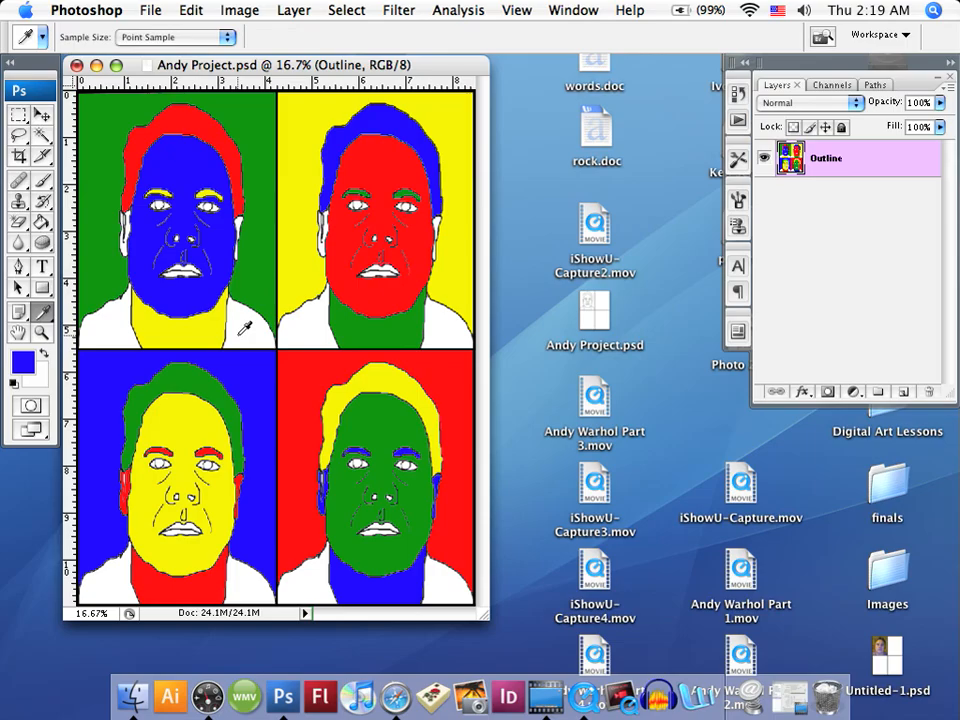
{"action": "left_click", "coordinate": [352, 330]}
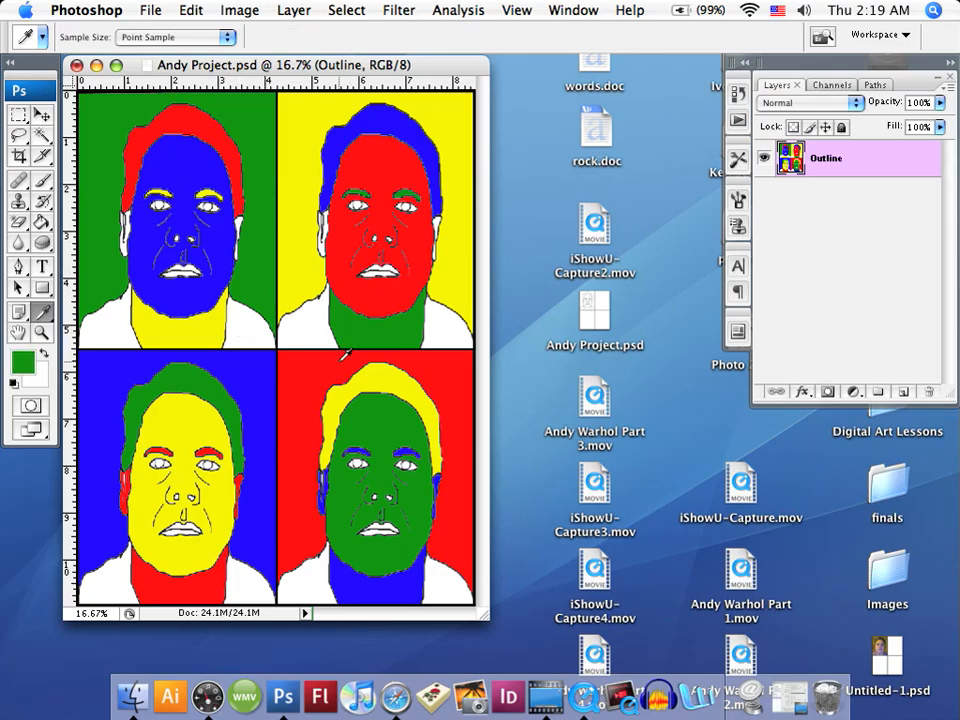
{"action": "left_click", "coordinate": [42, 222]}
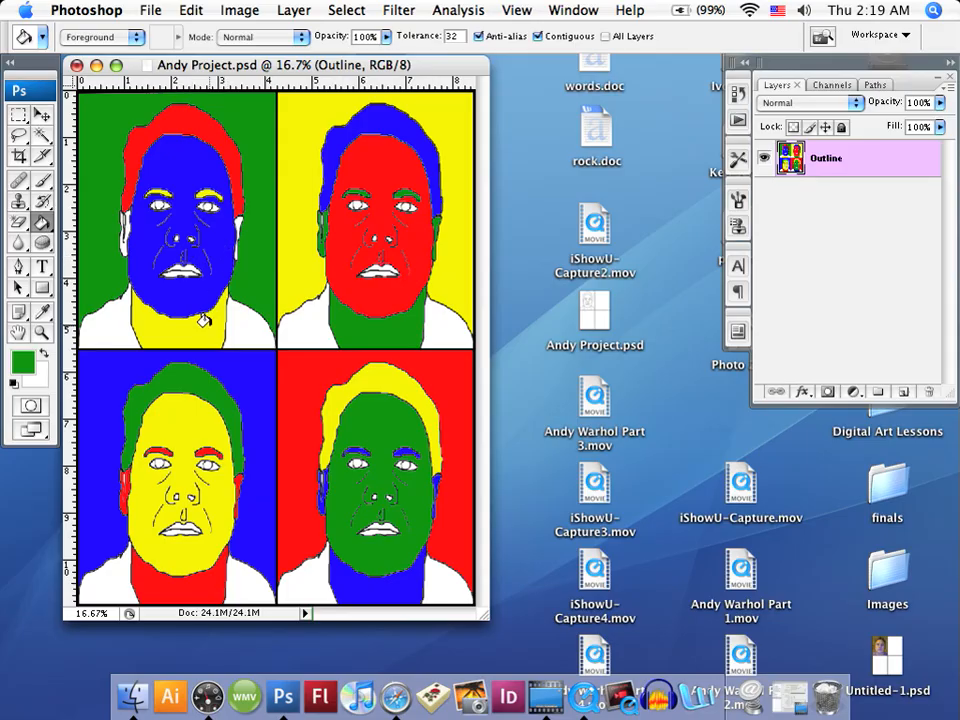
Fill both ears of the green-background portrait with yellow sampled from its neck.
{"action": "key", "text": "i"}
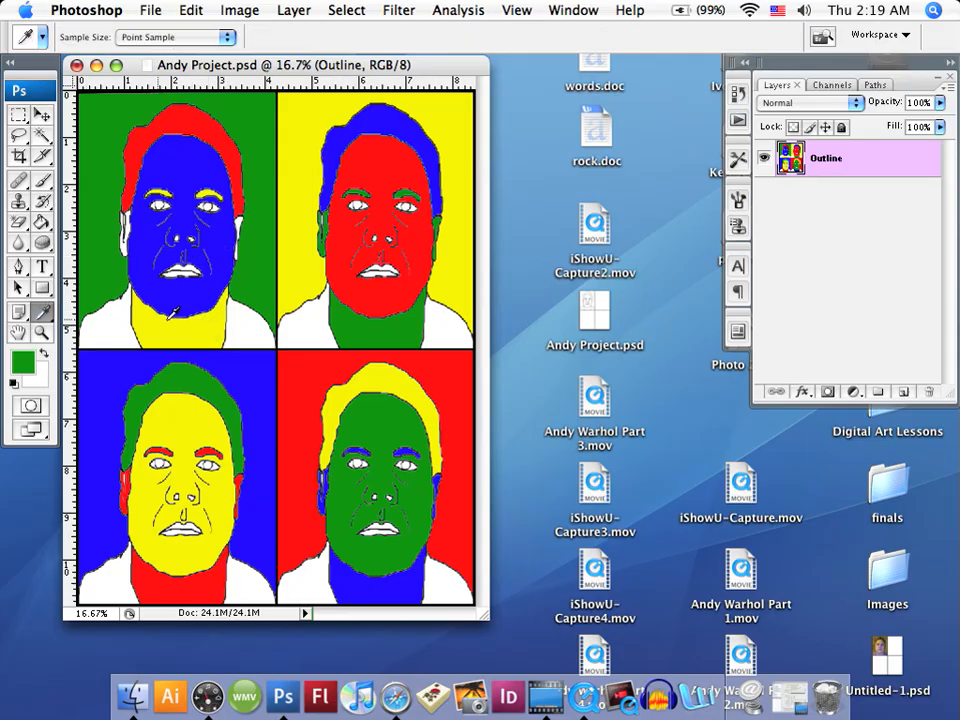
{"action": "left_click", "coordinate": [172, 313]}
{"action": "left_click", "coordinate": [41, 221]}
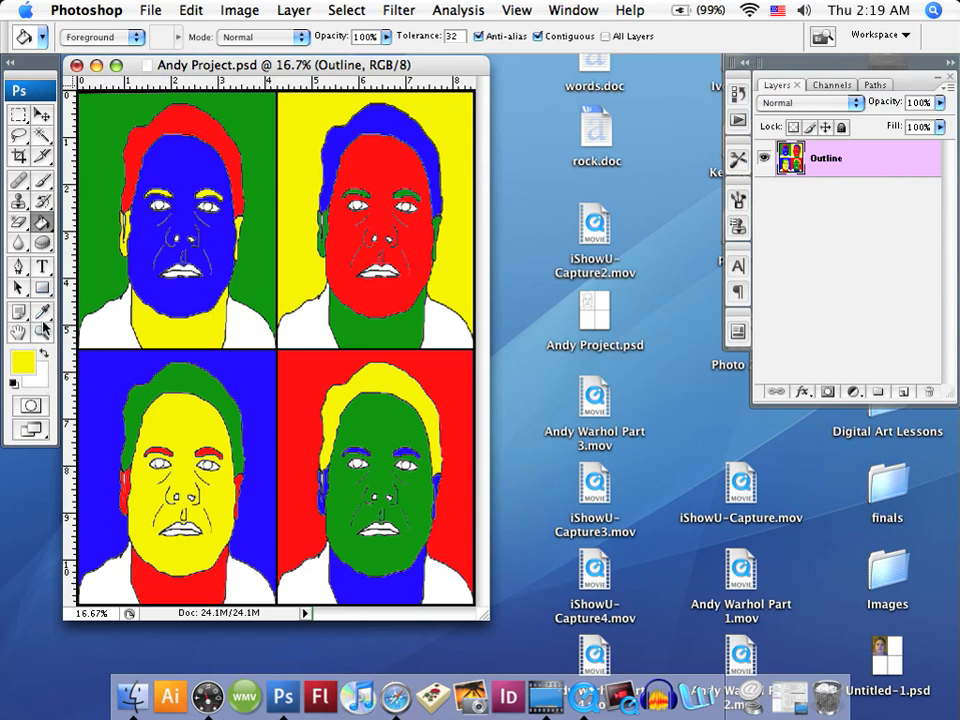
Fill both shoulders of the green-background portrait with red sampled from its hair.
{"action": "left_click", "coordinate": [44, 316]}
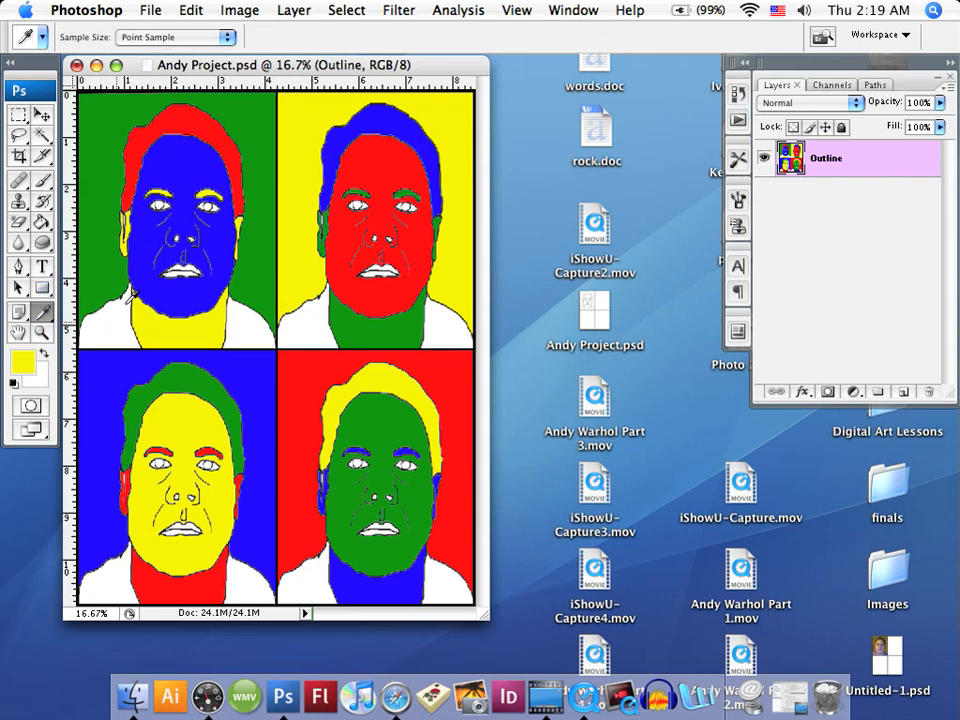
{"action": "left_click", "coordinate": [133, 155]}
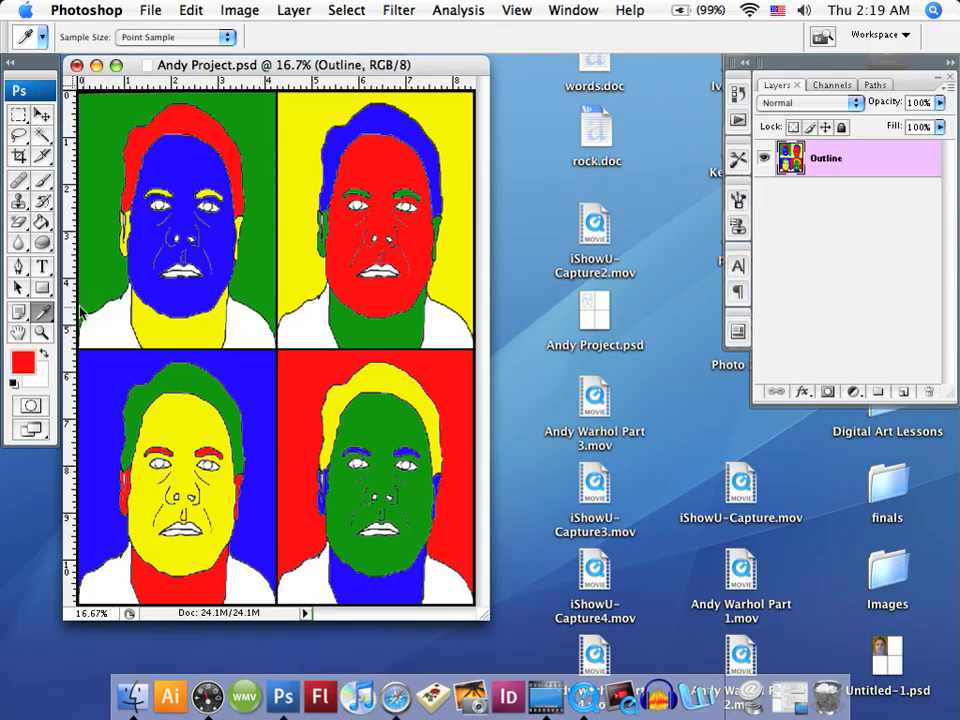
{"action": "left_click", "coordinate": [41, 222]}
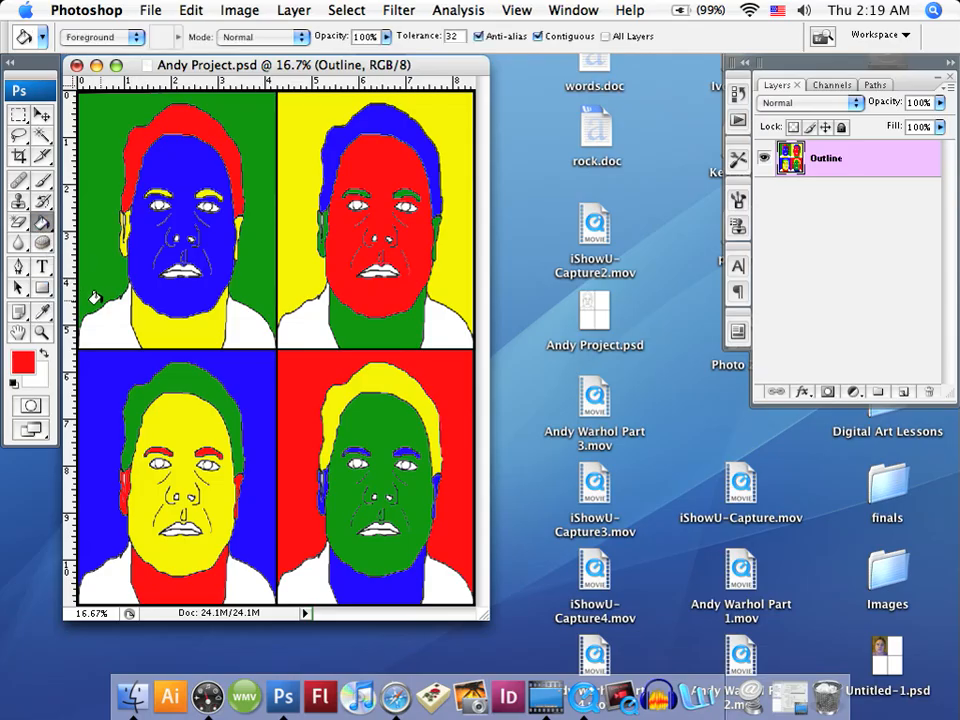
{"action": "left_click", "coordinate": [96, 317]}
{"action": "left_click", "coordinate": [240, 328]}
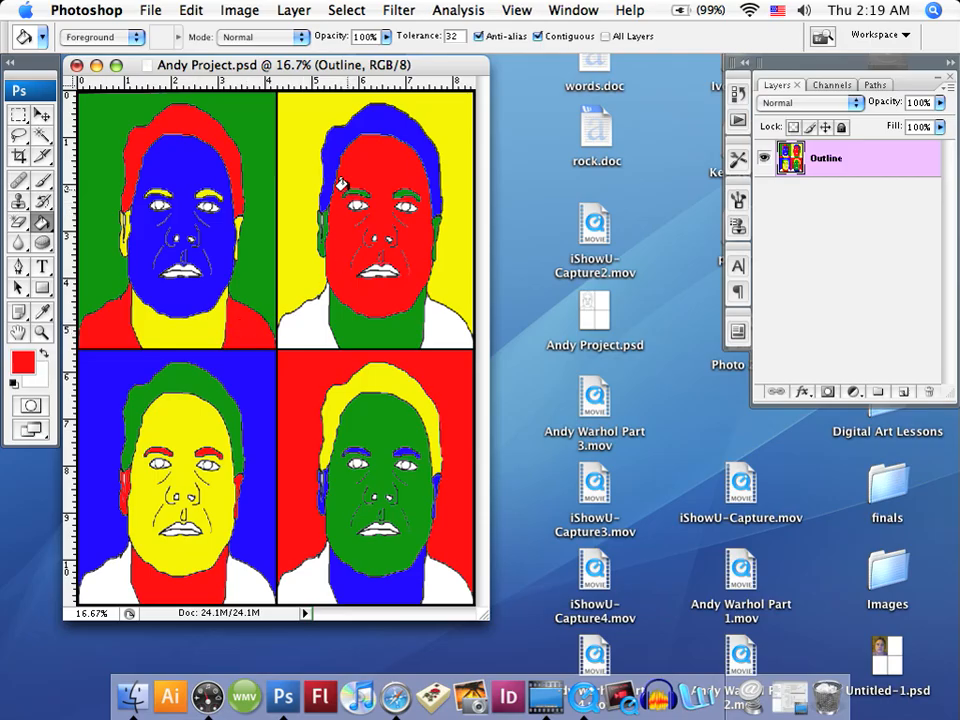
Sample blue from the artwork and fill both shoulders of the yellow-background portrait with it.
{"action": "left_click", "coordinate": [42, 311]}
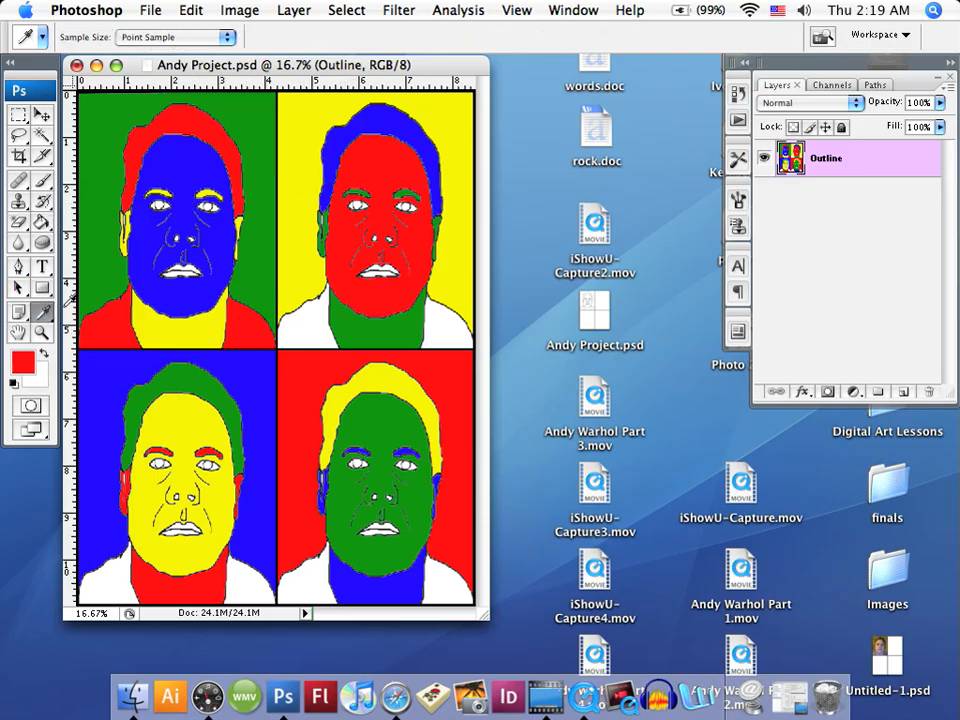
{"action": "left_click", "coordinate": [222, 251]}
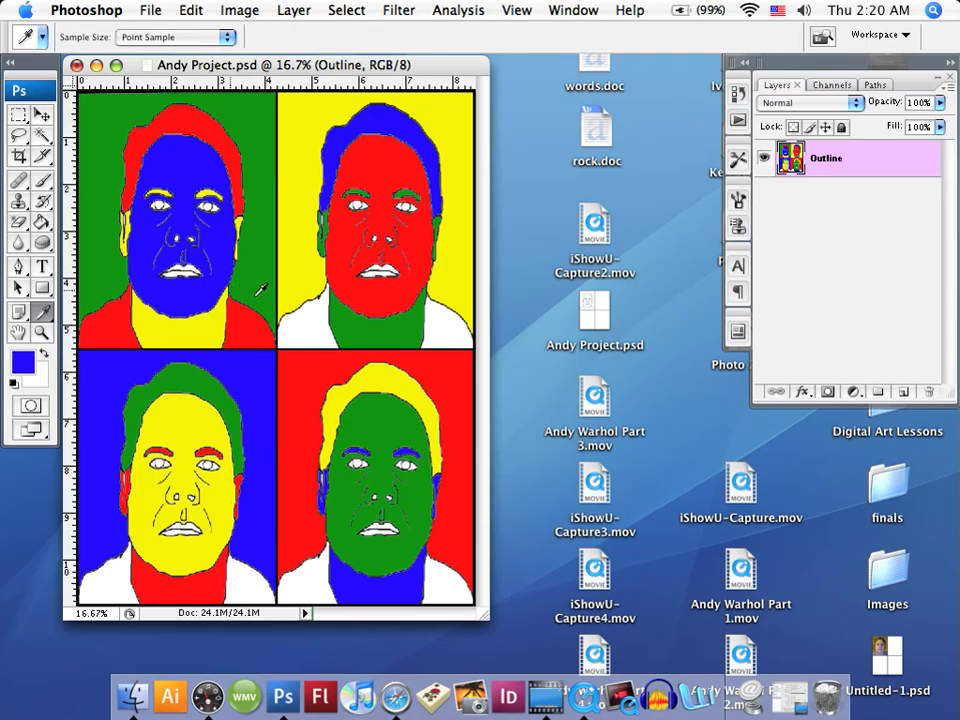
{"action": "left_click", "coordinate": [42, 222]}
{"action": "left_click", "coordinate": [304, 326]}
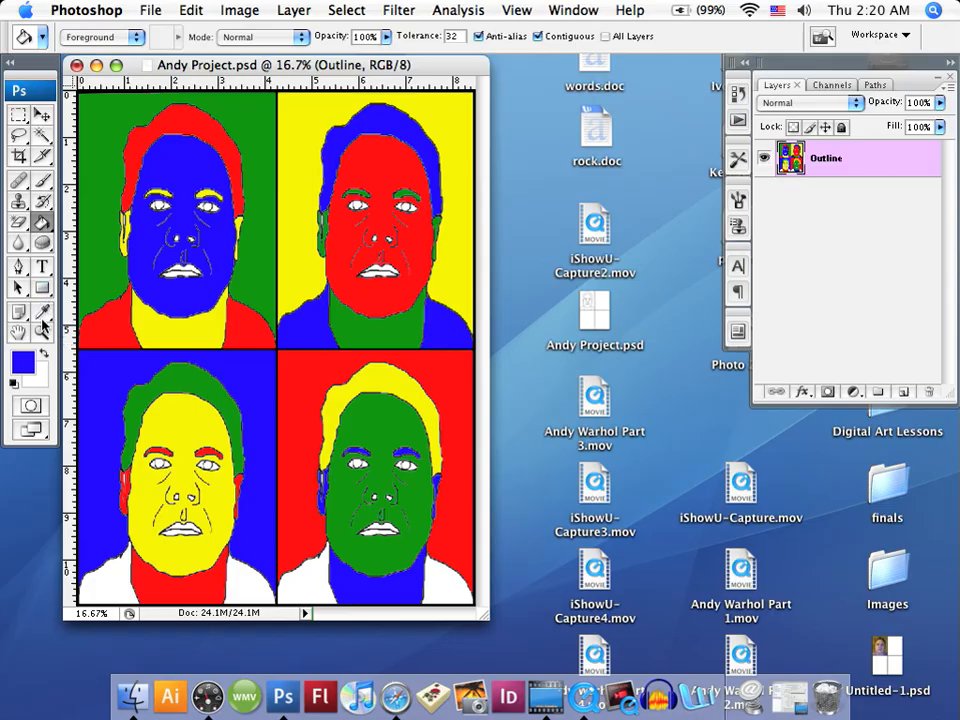
Fill both shoulders of the blue-background portrait with green sampled from its hair.
{"action": "left_click", "coordinate": [43, 315]}
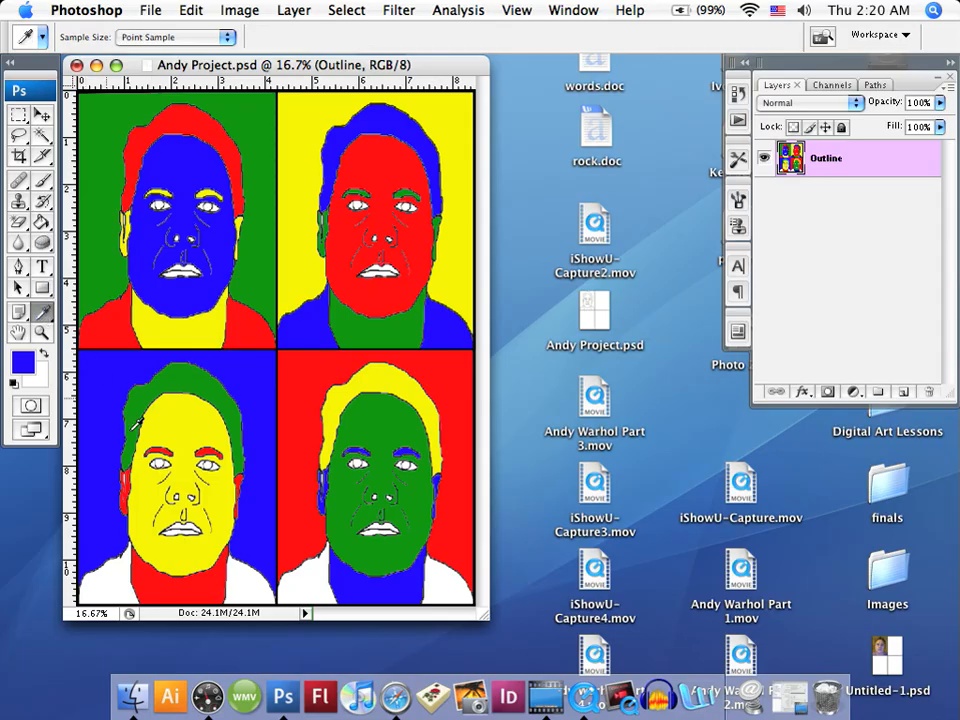
{"action": "left_click", "coordinate": [98, 320]}
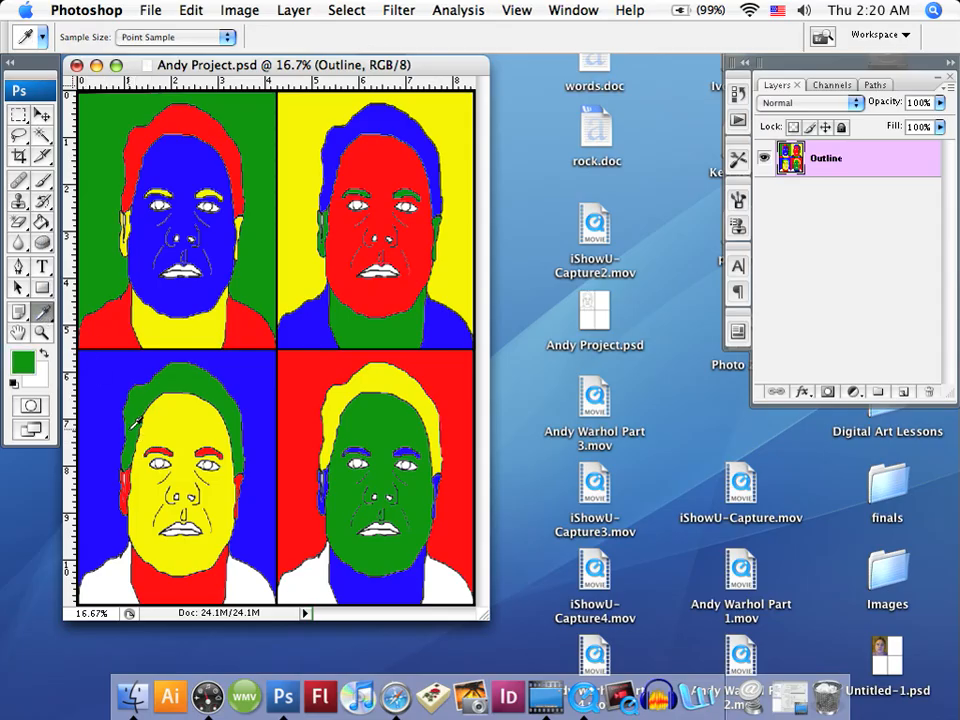
{"action": "left_click", "coordinate": [41, 221]}
{"action": "left_click", "coordinate": [84, 560]}
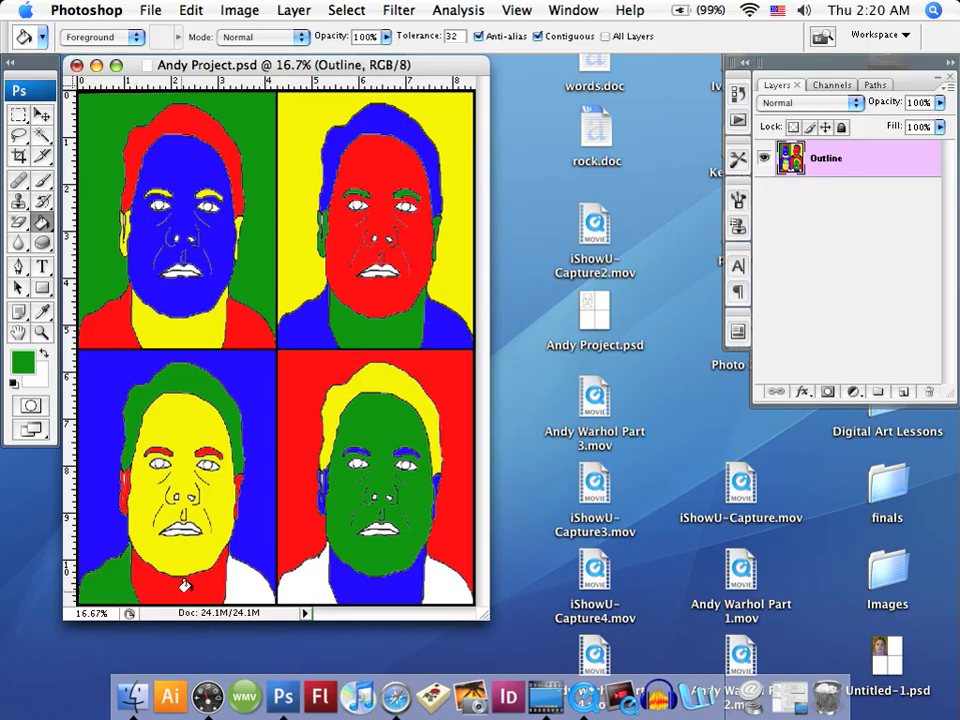
{"action": "left_click", "coordinate": [248, 582]}
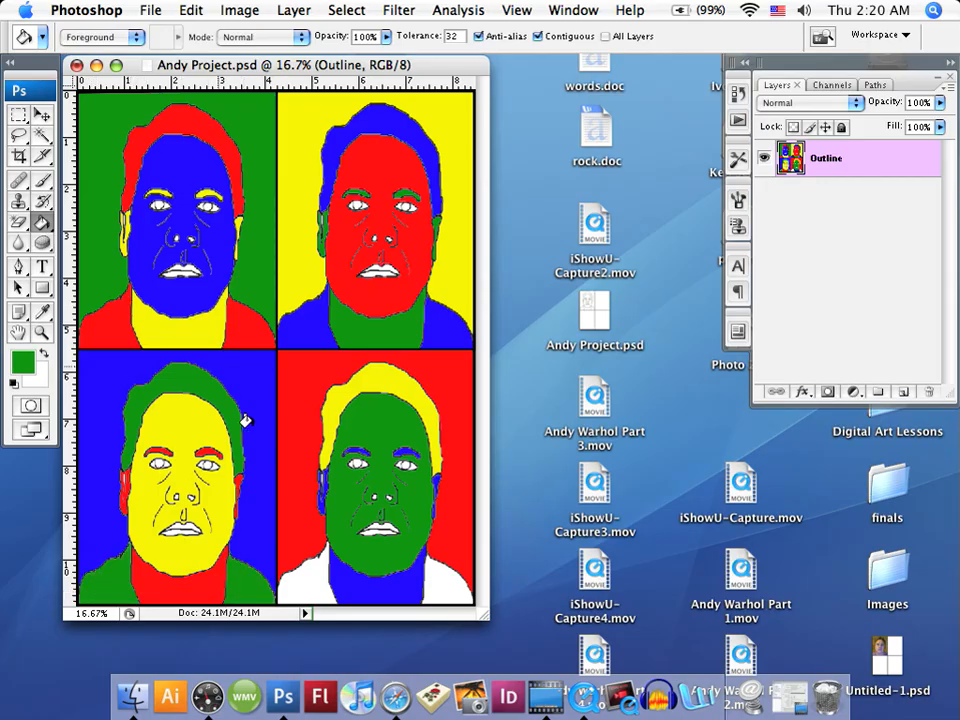
Sample yellow from the artwork and fill both shoulders of the red-background portrait with it.
{"action": "left_click", "coordinate": [43, 314]}
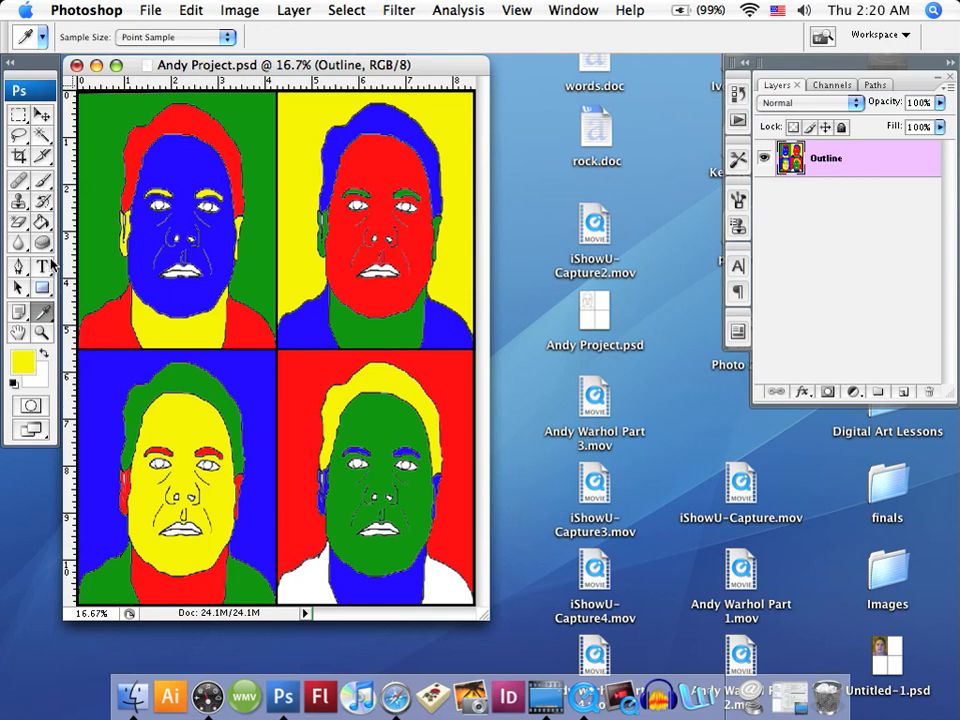
{"action": "left_click", "coordinate": [42, 222]}
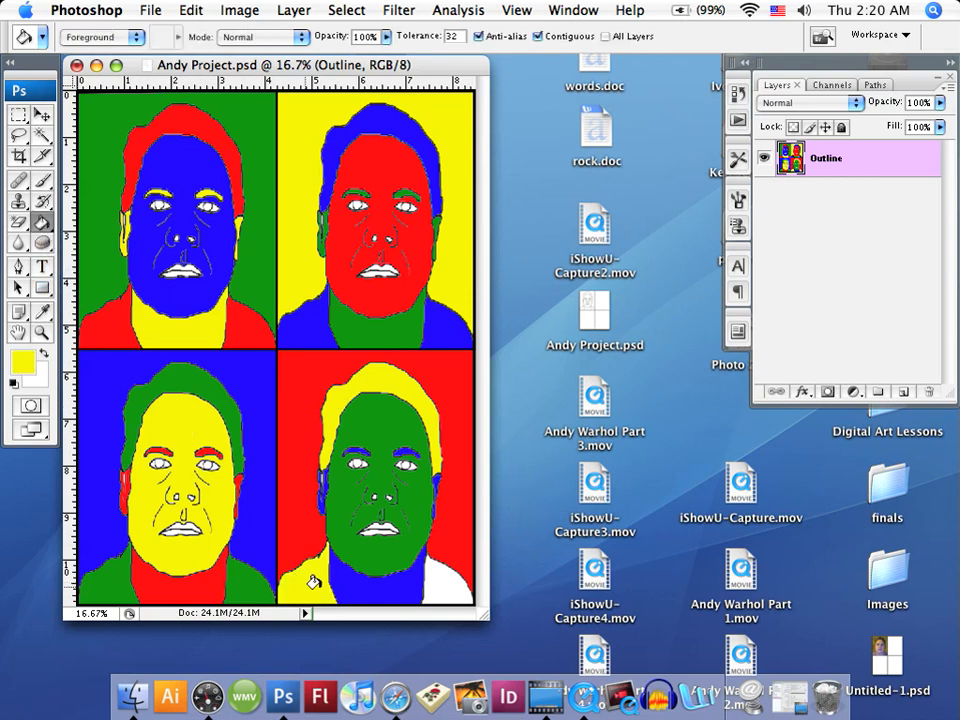
{"action": "left_click", "coordinate": [437, 585]}
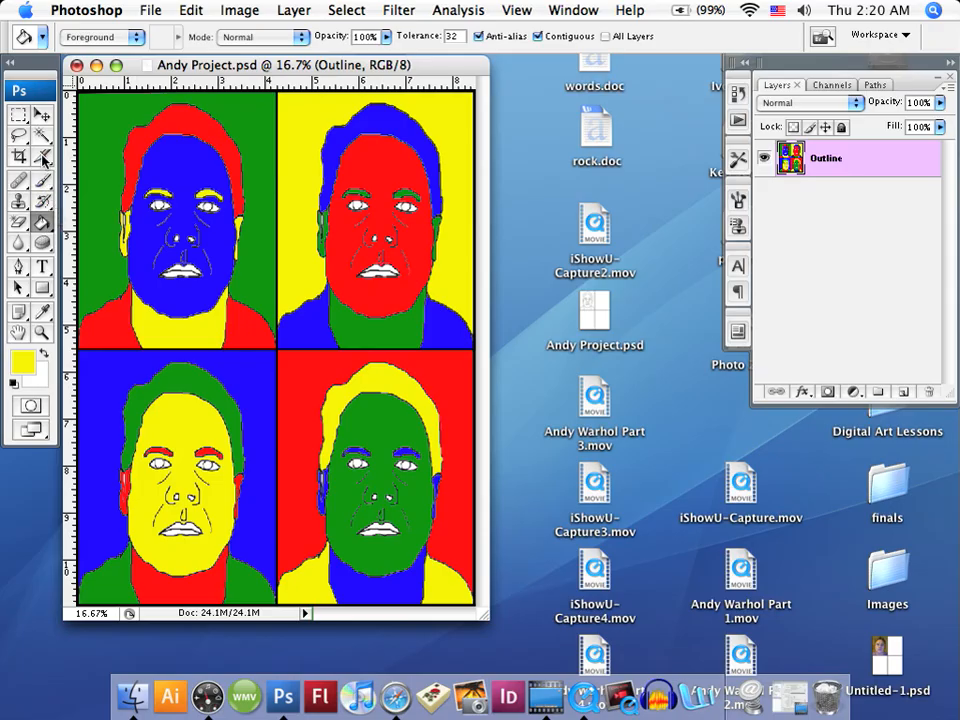
Sample red from the artwork and fill the lips of the red-background portrait with it.
{"action": "left_click", "coordinate": [42, 310]}
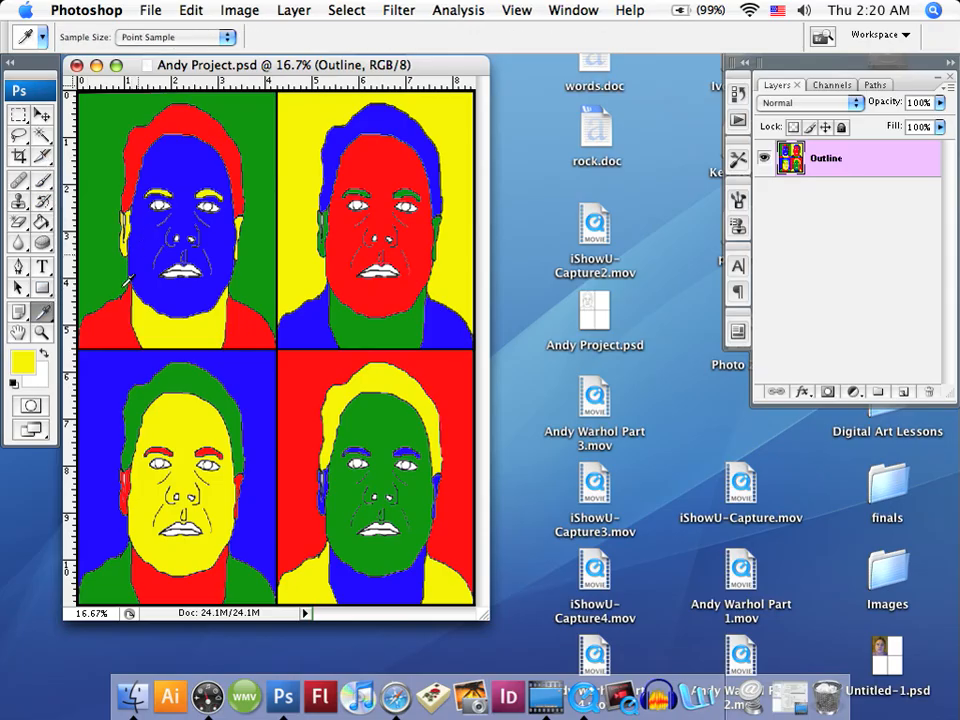
{"action": "left_click", "coordinate": [97, 344]}
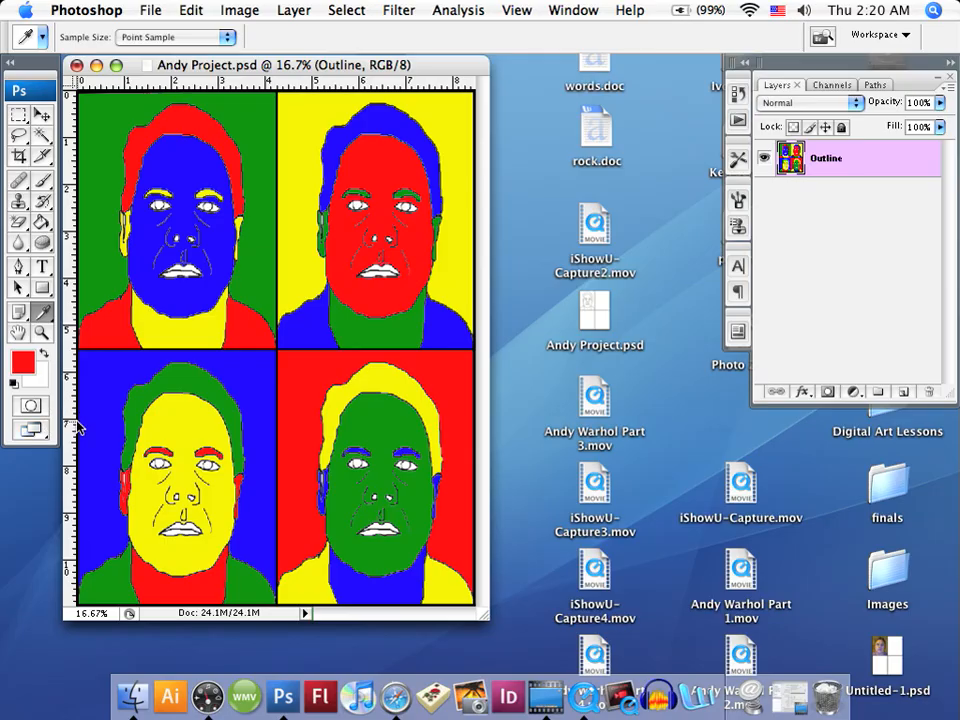
{"action": "key", "text": "g"}
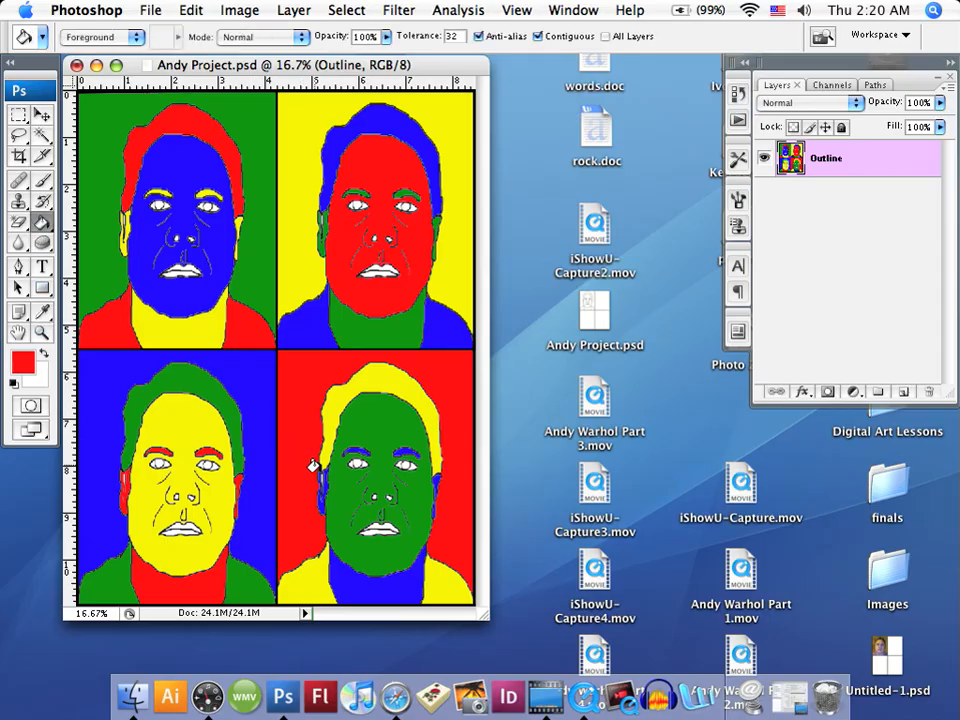
{"action": "left_click", "coordinate": [369, 521]}
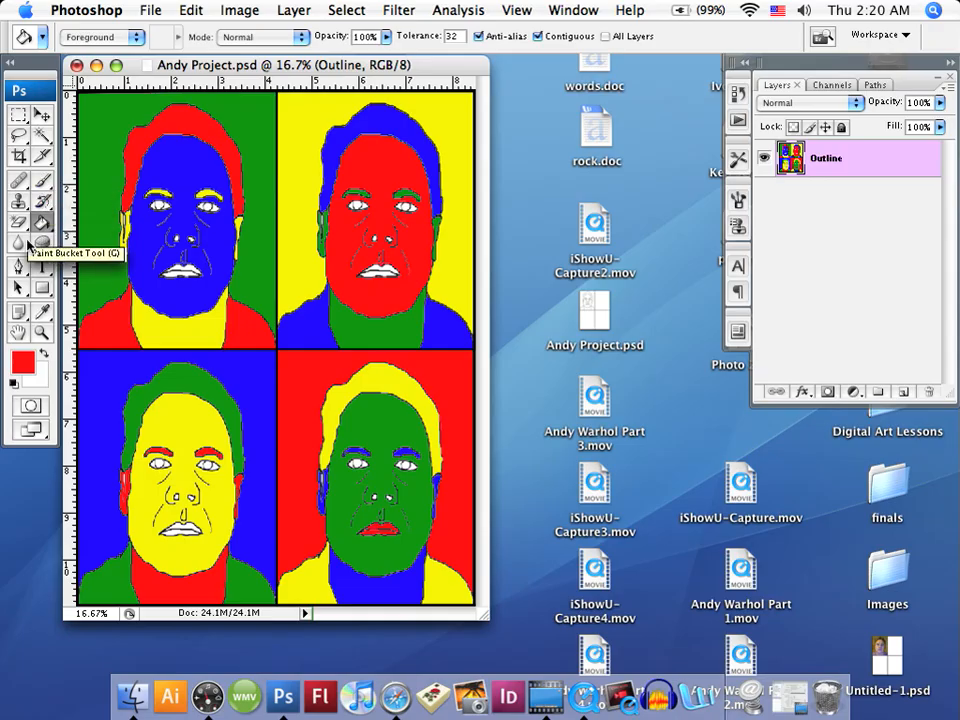
Sample green from the artwork and fill the lips of the green-background portrait with it.
{"action": "left_click", "coordinate": [42, 312]}
{"action": "left_click", "coordinate": [111, 284]}
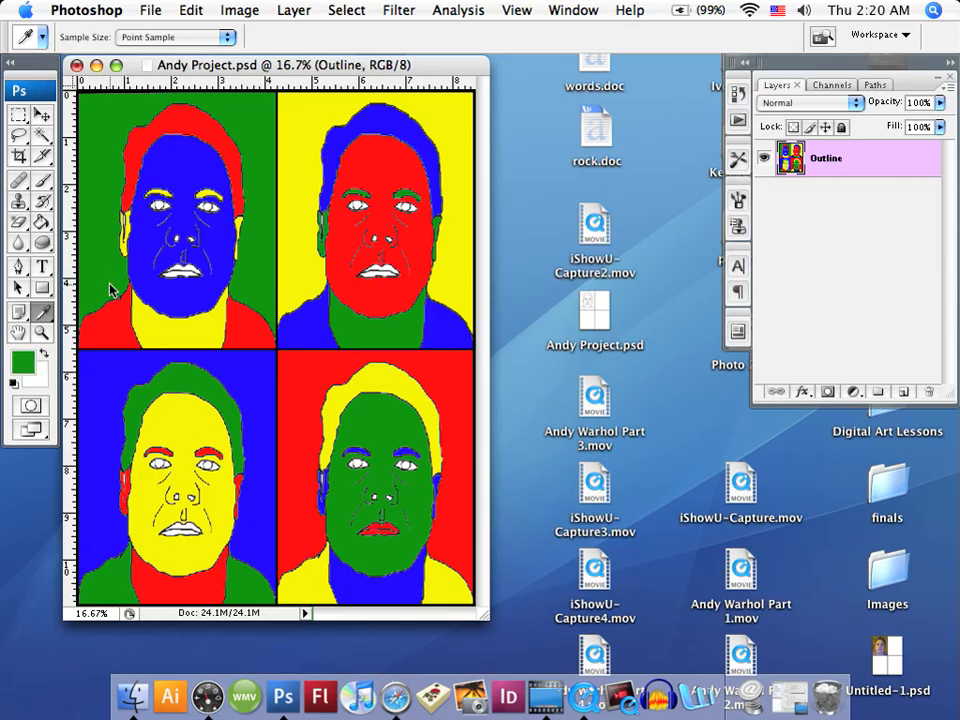
{"action": "left_click", "coordinate": [42, 221]}
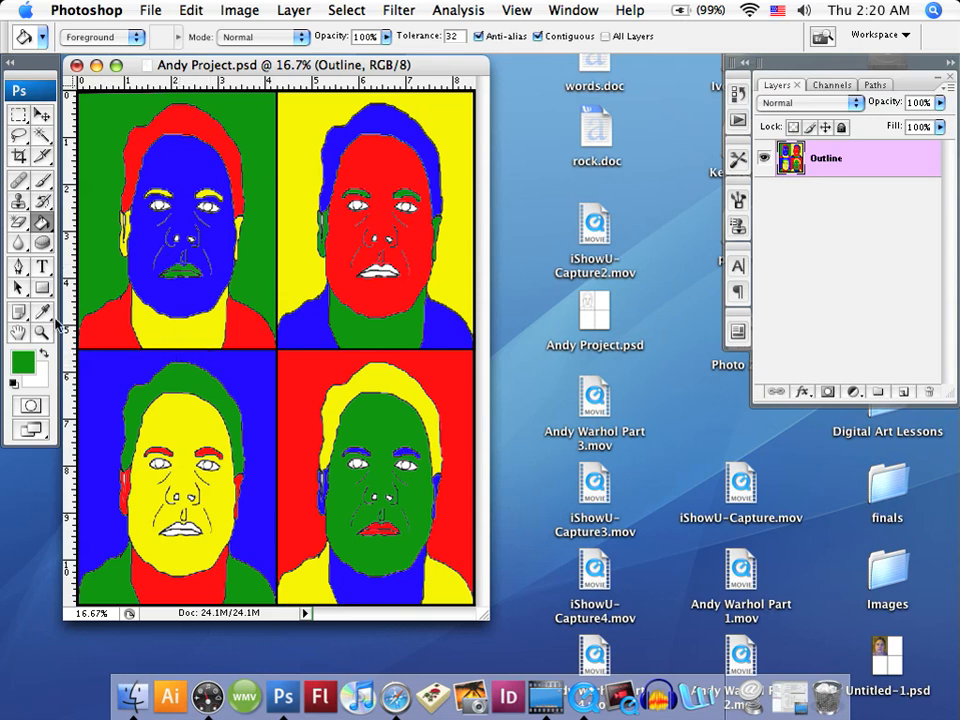
Sample yellow from the artwork and fill the lips of the yellow-background portrait with it.
{"action": "left_click", "coordinate": [44, 314]}
{"action": "left_click", "coordinate": [292, 284]}
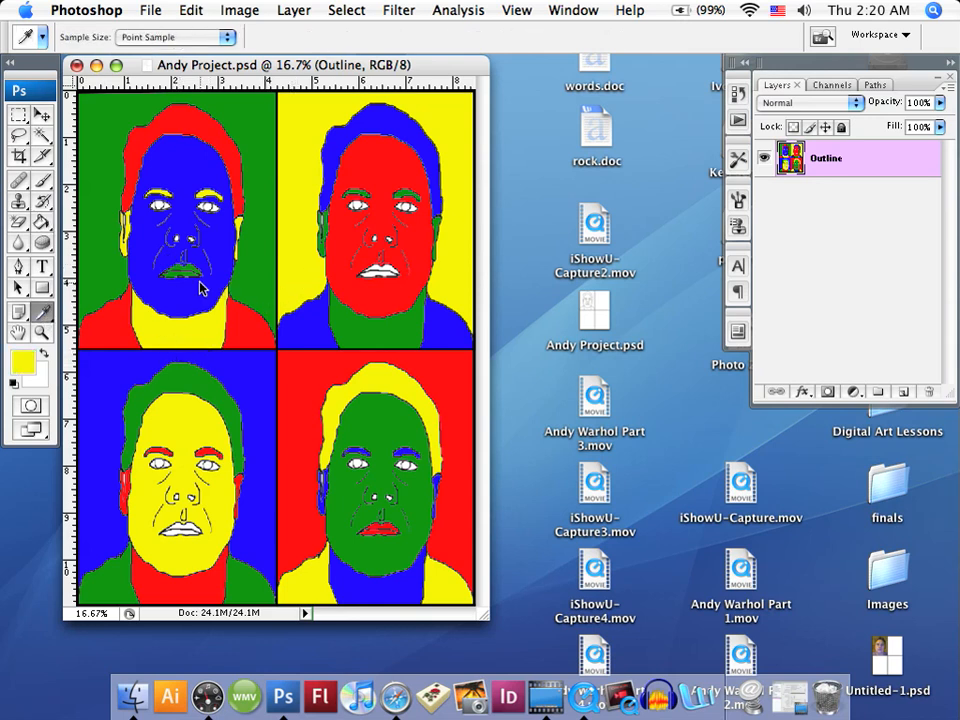
{"action": "left_click", "coordinate": [42, 222]}
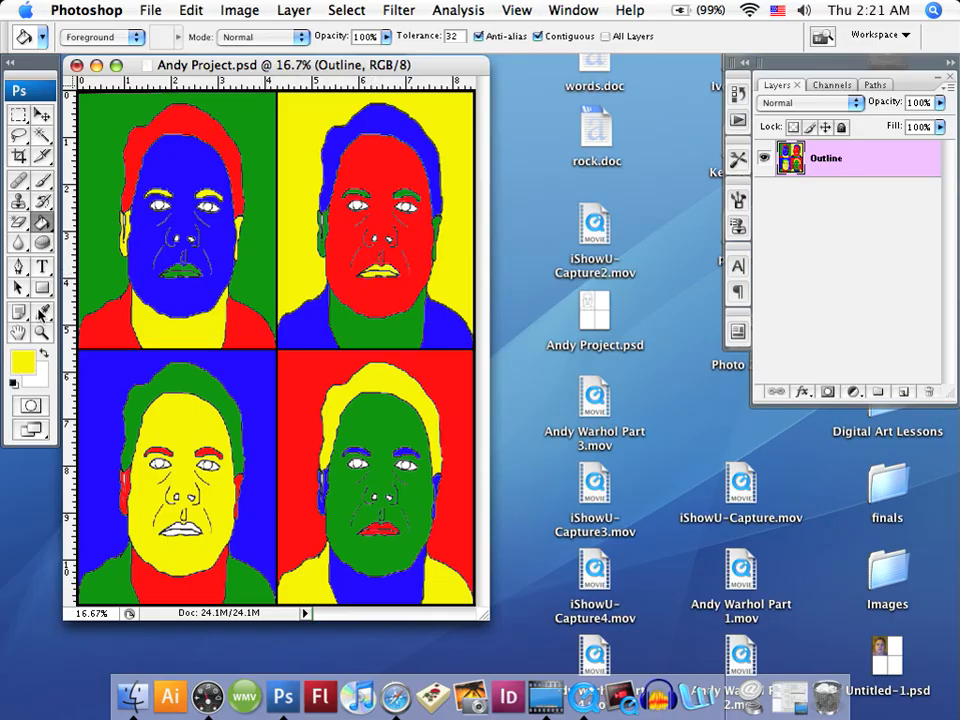
Sample blue from the artwork and fill the upper and lower lips of the blue-background portrait with it.
{"action": "left_click", "coordinate": [44, 314]}
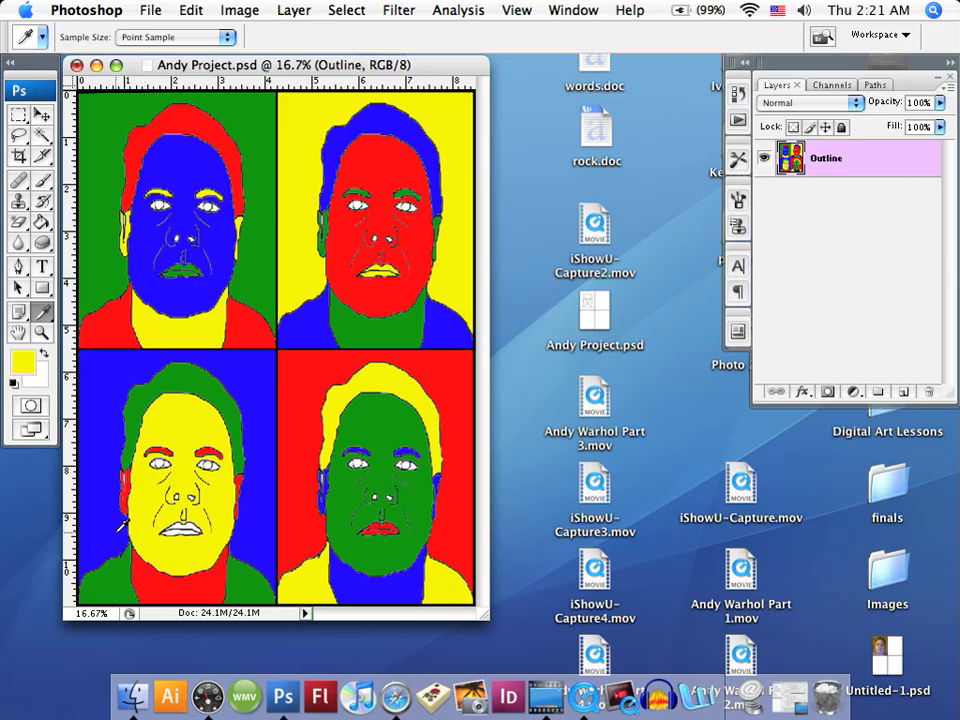
{"action": "left_click", "coordinate": [93, 393]}
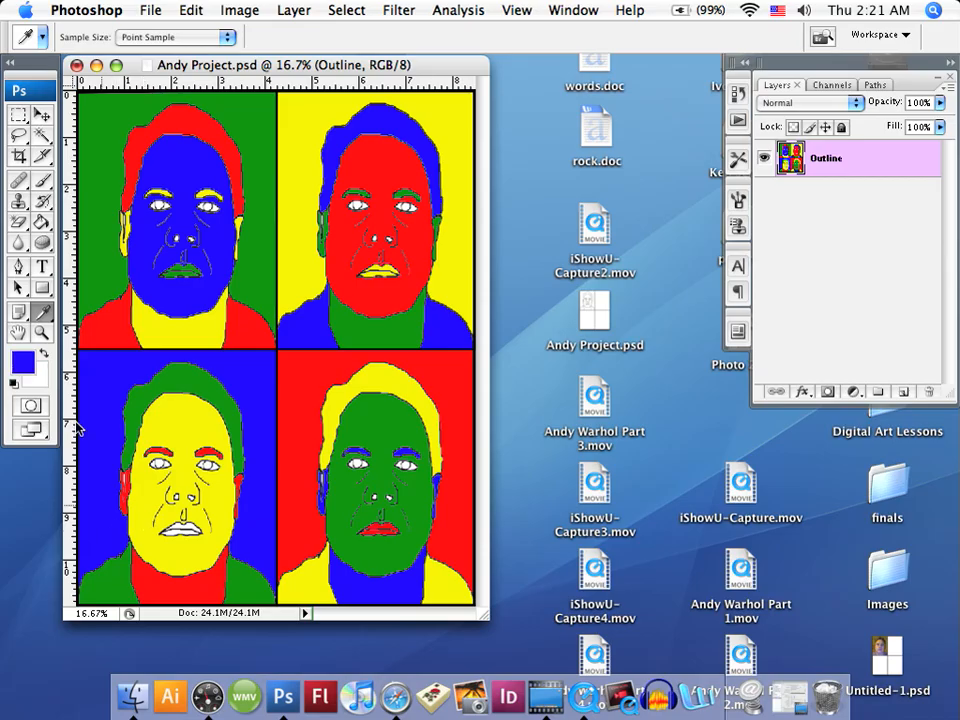
{"action": "left_click", "coordinate": [42, 221]}
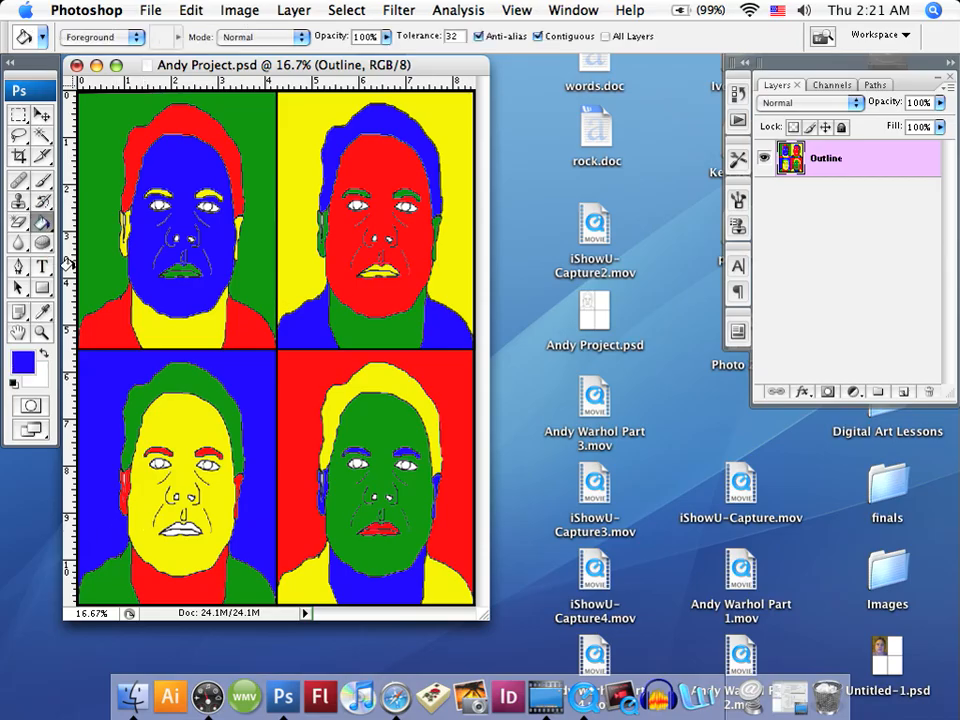
{"action": "left_click", "coordinate": [169, 522]}
{"action": "left_click", "coordinate": [172, 531]}
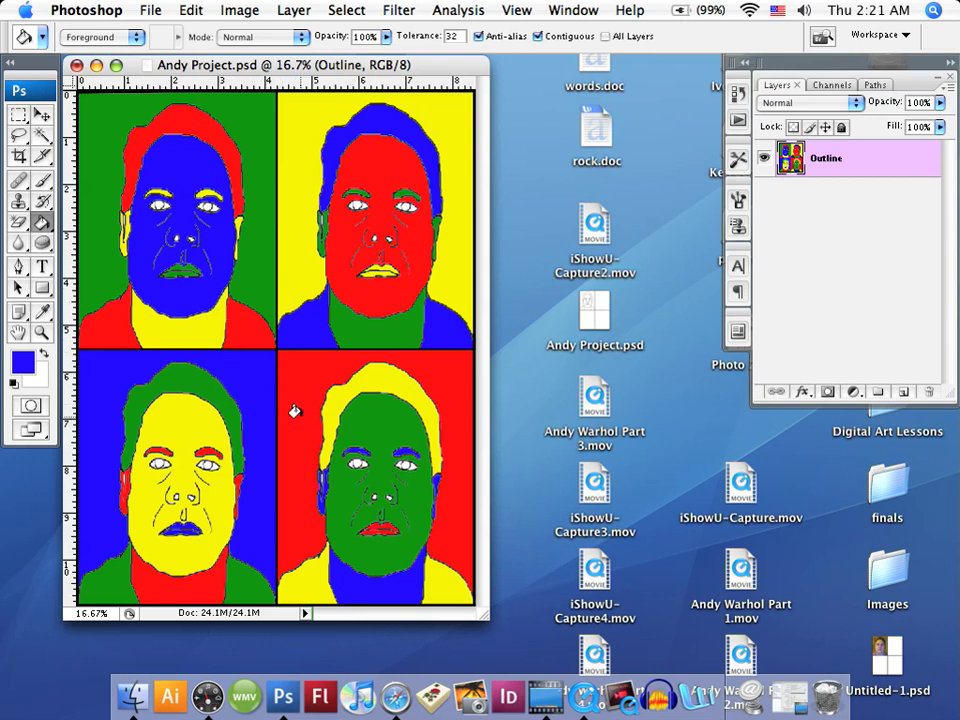
Fill both irises of the yellow-background portrait with blue using the Paint Bucket.
{"action": "left_click", "coordinate": [45, 309]}
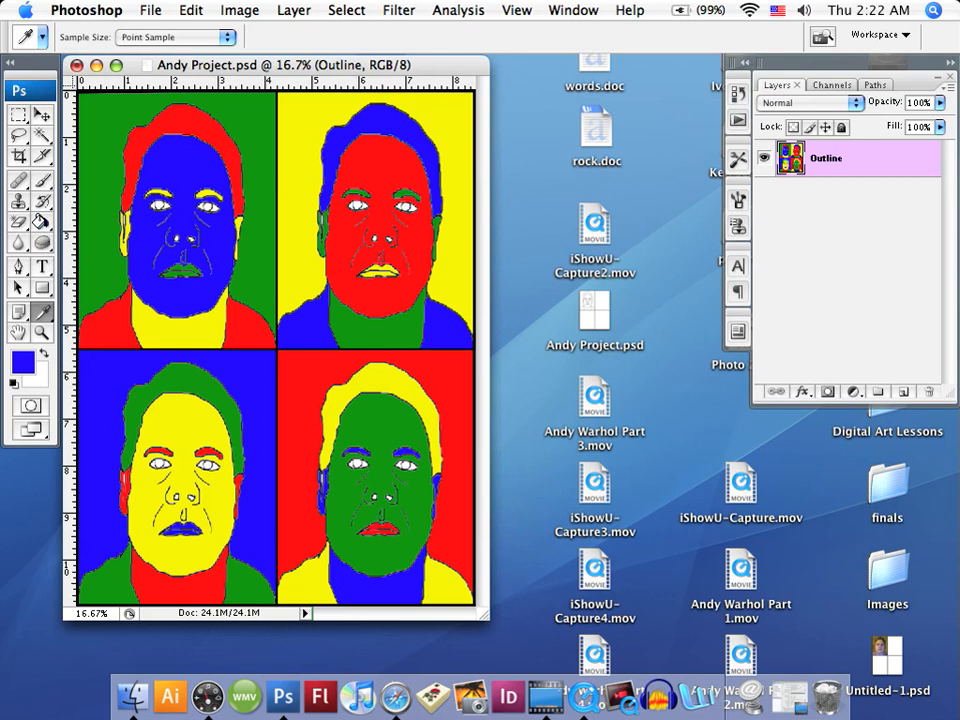
{"action": "left_click", "coordinate": [42, 222]}
{"action": "left_click", "coordinate": [355, 203]}
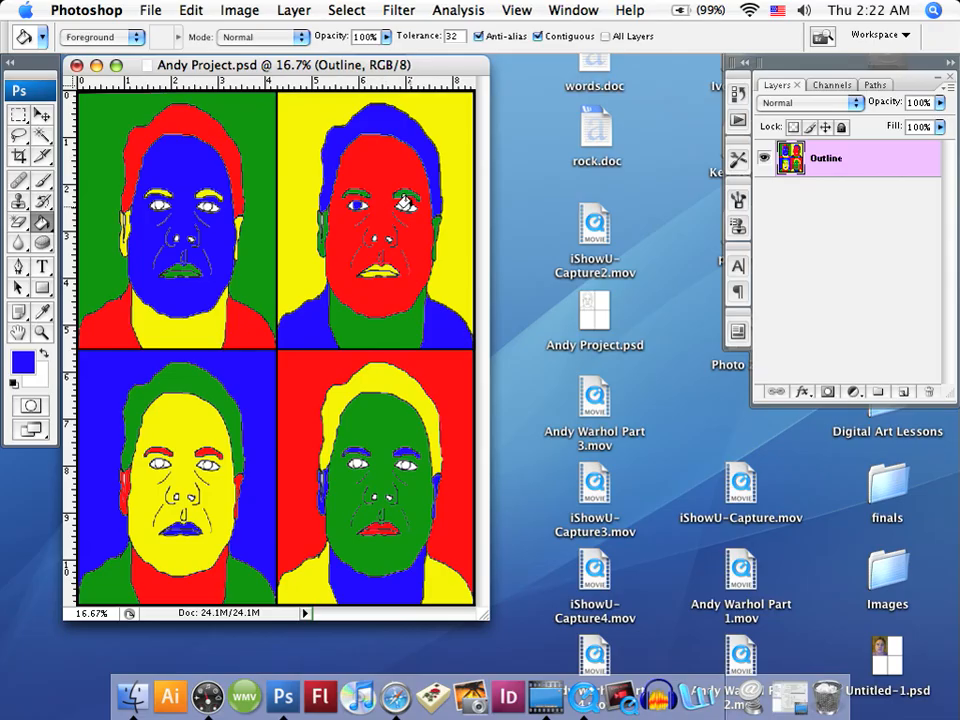
{"action": "left_click", "coordinate": [403, 203]}
Sample yellow from the hair of the red-background portrait and fill both of its irises with it.
{"action": "left_click", "coordinate": [42, 311]}
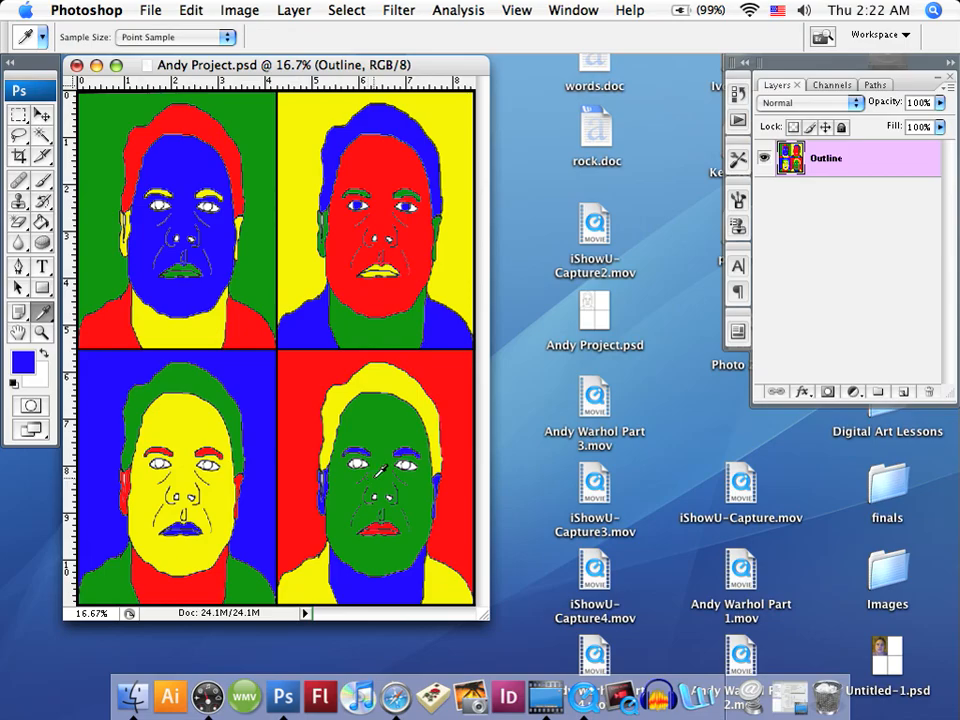
{"action": "left_click", "coordinate": [392, 381]}
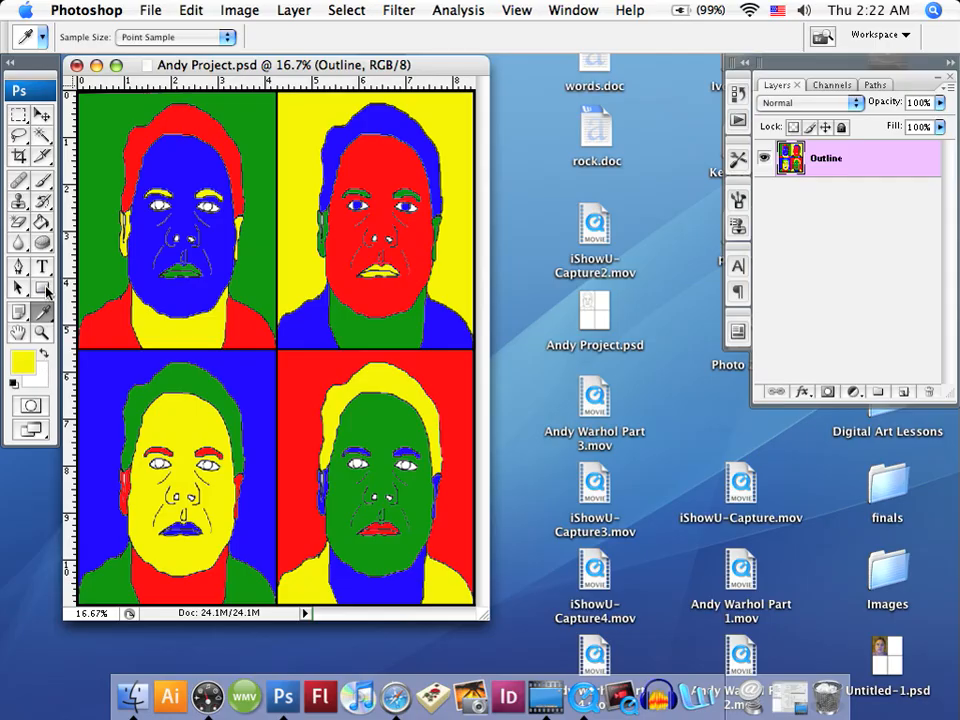
{"action": "key", "text": "g"}
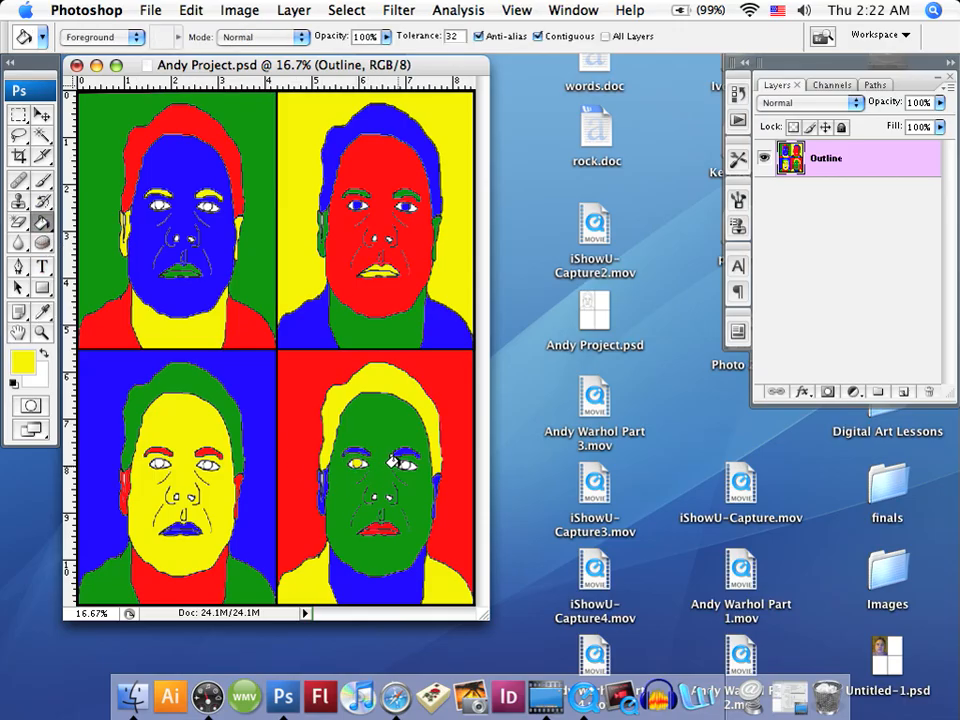
{"action": "left_click", "coordinate": [354, 462]}
{"action": "left_click", "coordinate": [403, 460]}
Sample green from the hair of the blue-background portrait and fill both of its irises with it.
{"action": "left_click", "coordinate": [41, 315]}
{"action": "left_click", "coordinate": [185, 373]}
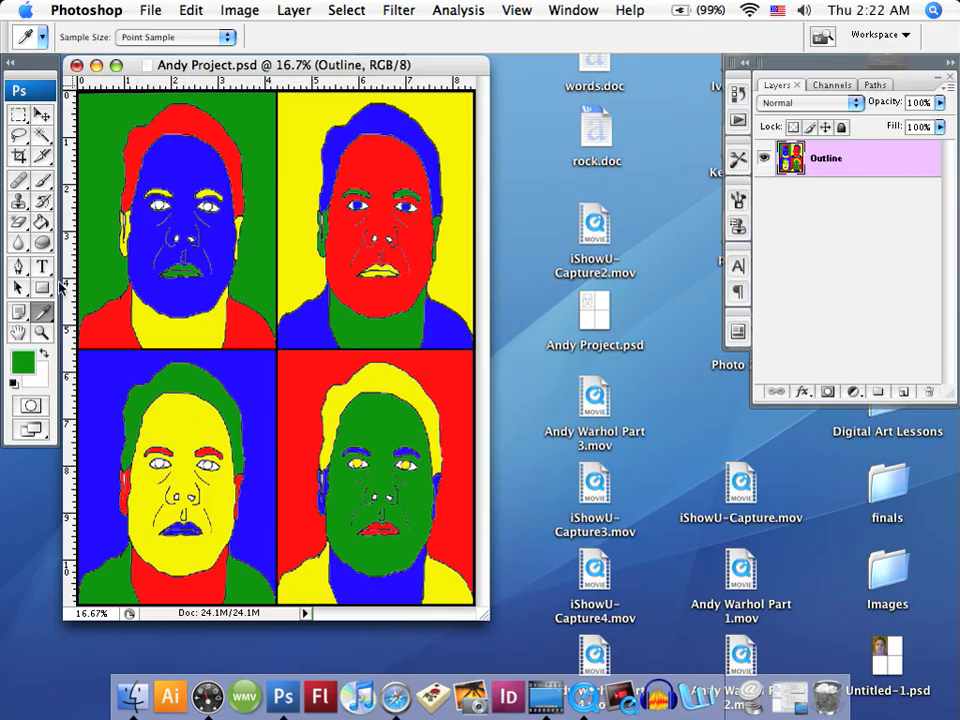
{"action": "left_click", "coordinate": [42, 222]}
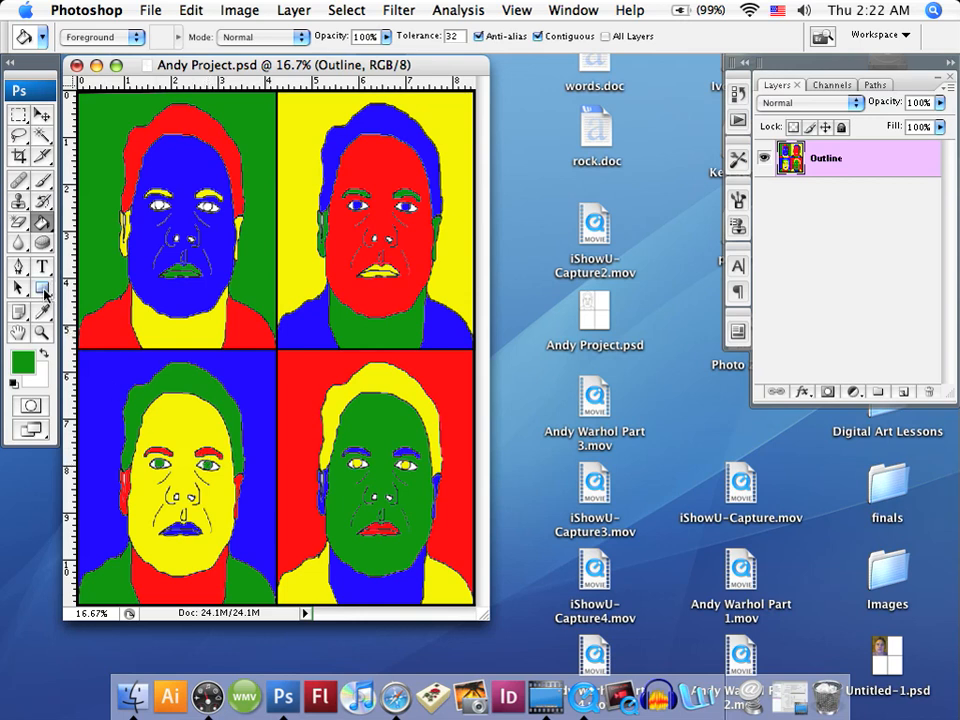
Sample red from the hair of the green-background portrait and fill both of its irises with it.
{"action": "left_click", "coordinate": [43, 314]}
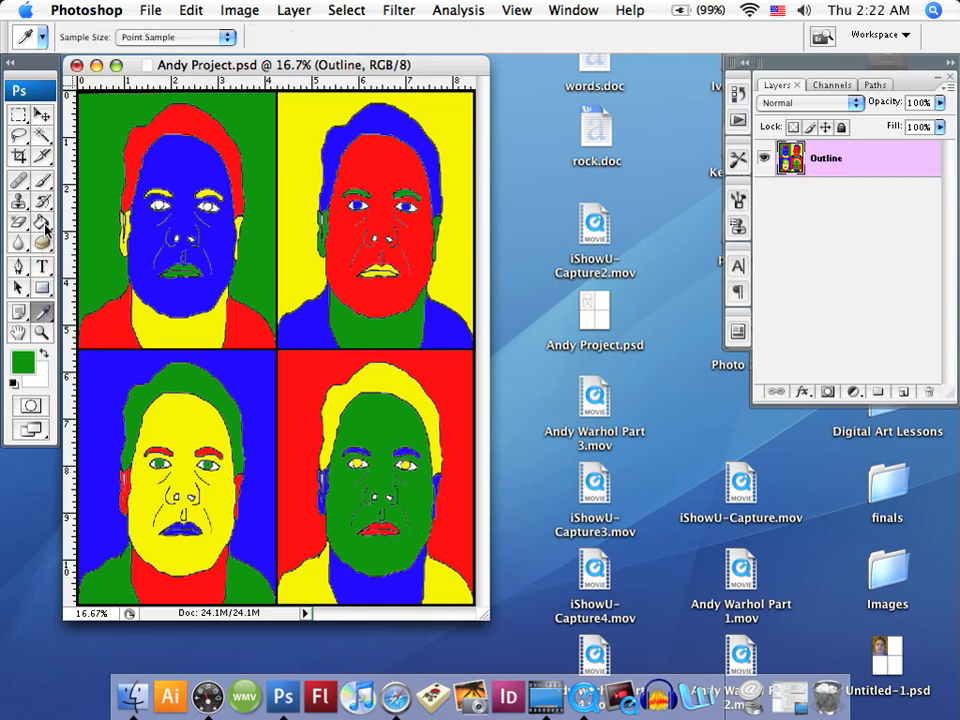
{"action": "left_click", "coordinate": [181, 123]}
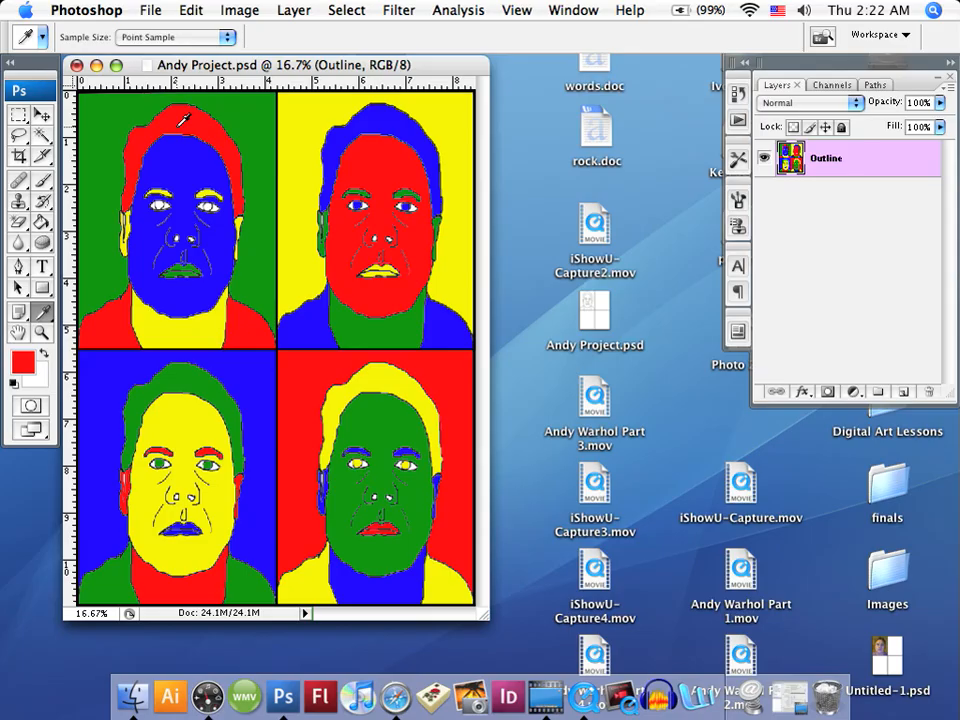
{"action": "left_click", "coordinate": [46, 222]}
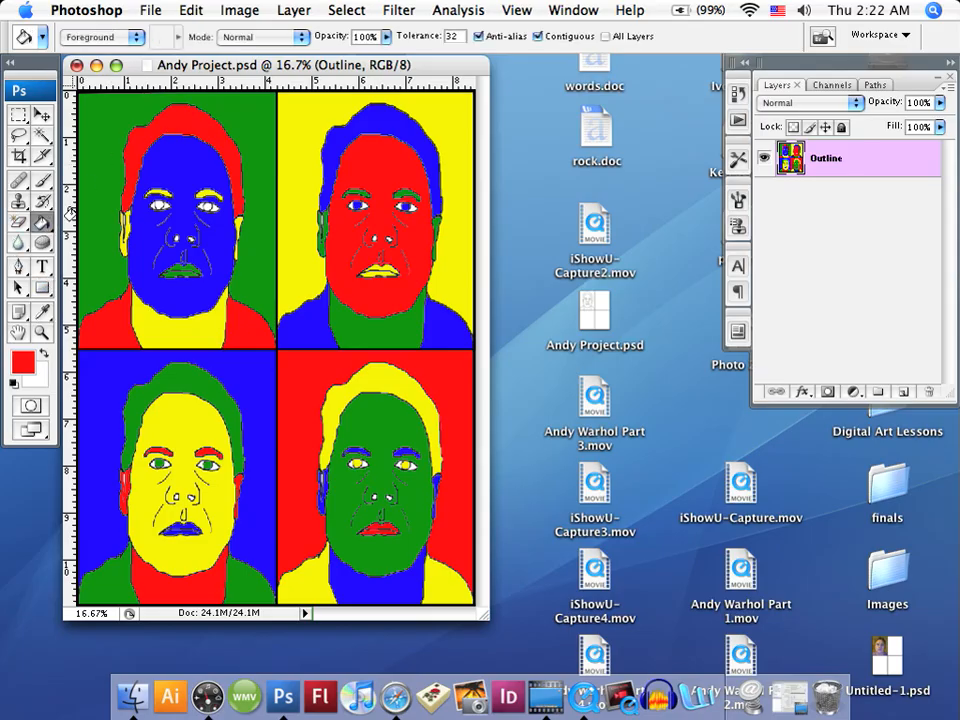
{"action": "left_click", "coordinate": [157, 200]}
{"action": "left_click", "coordinate": [206, 203]}
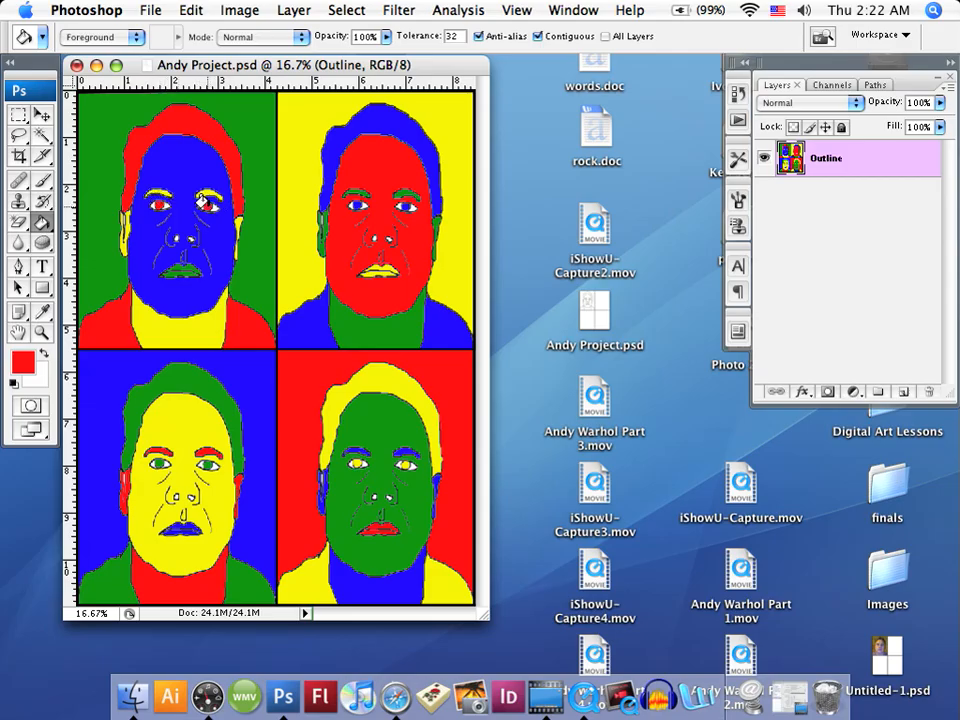